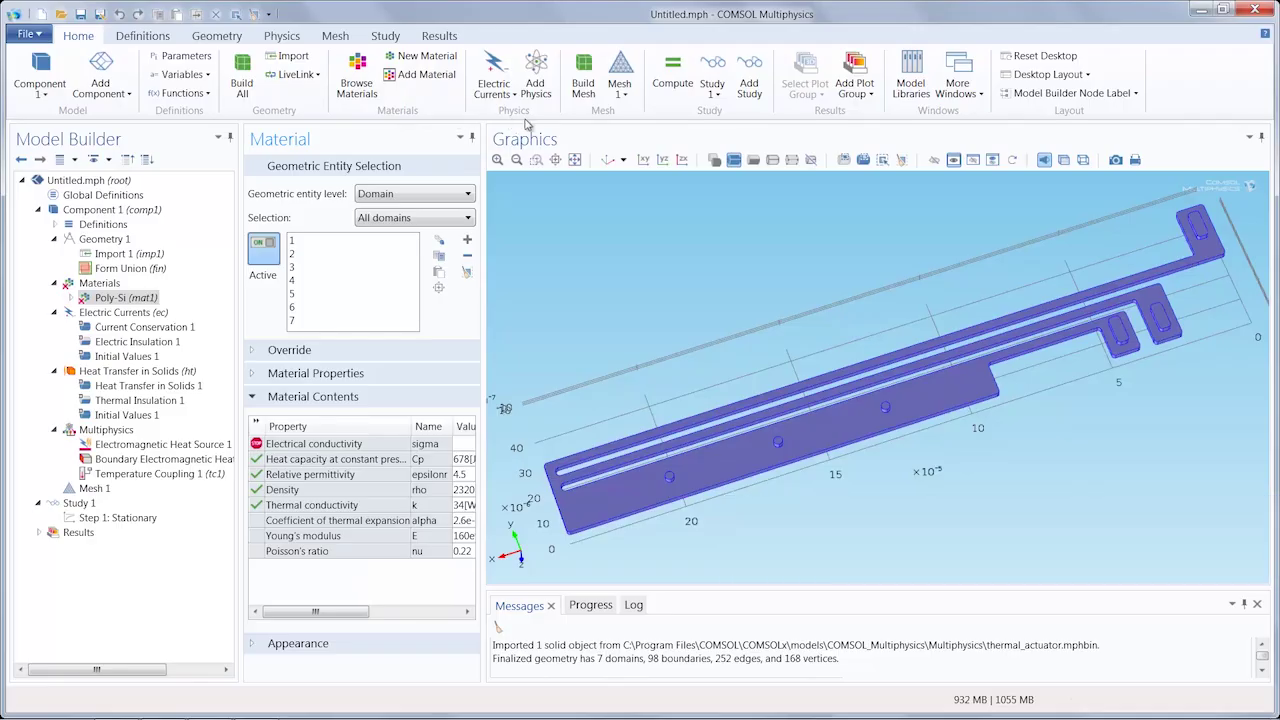
Step: Set the electrical conductivity of Current Conservation 1 under Electric Currents to Linearized resistivity
{"action": "left_click", "coordinate": [608, 160]}
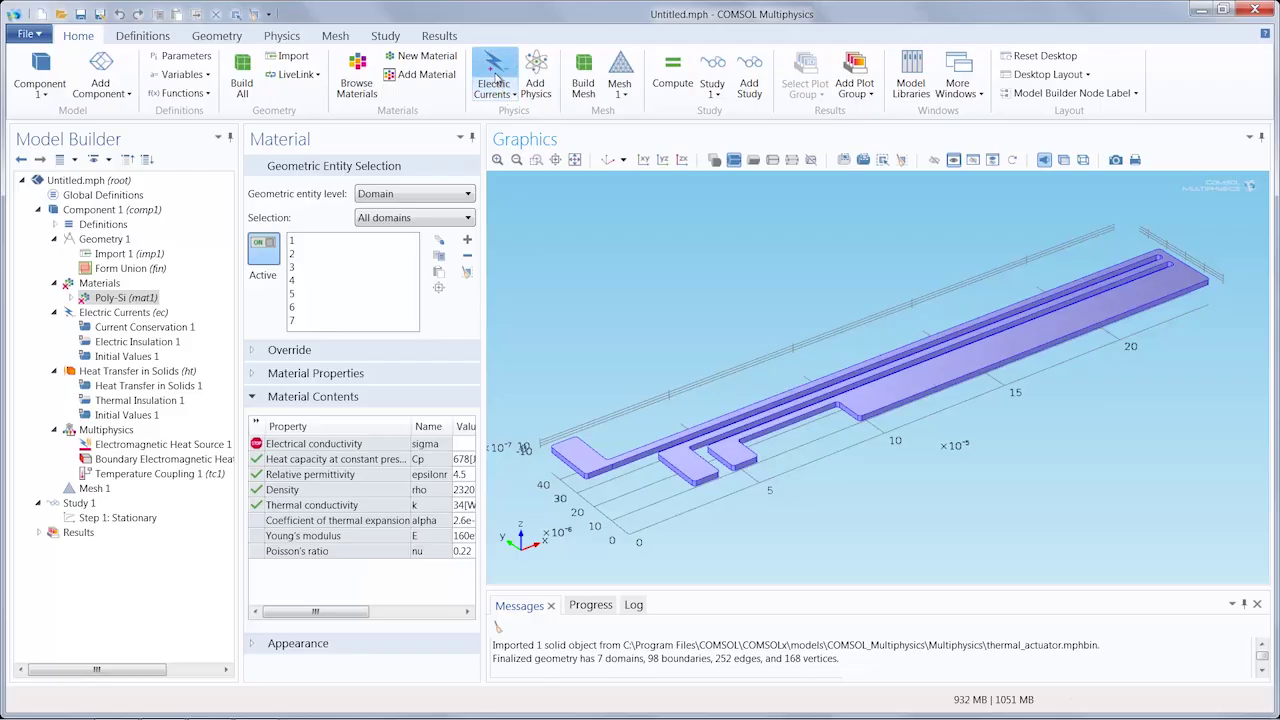
{"action": "left_click", "coordinate": [496, 80]}
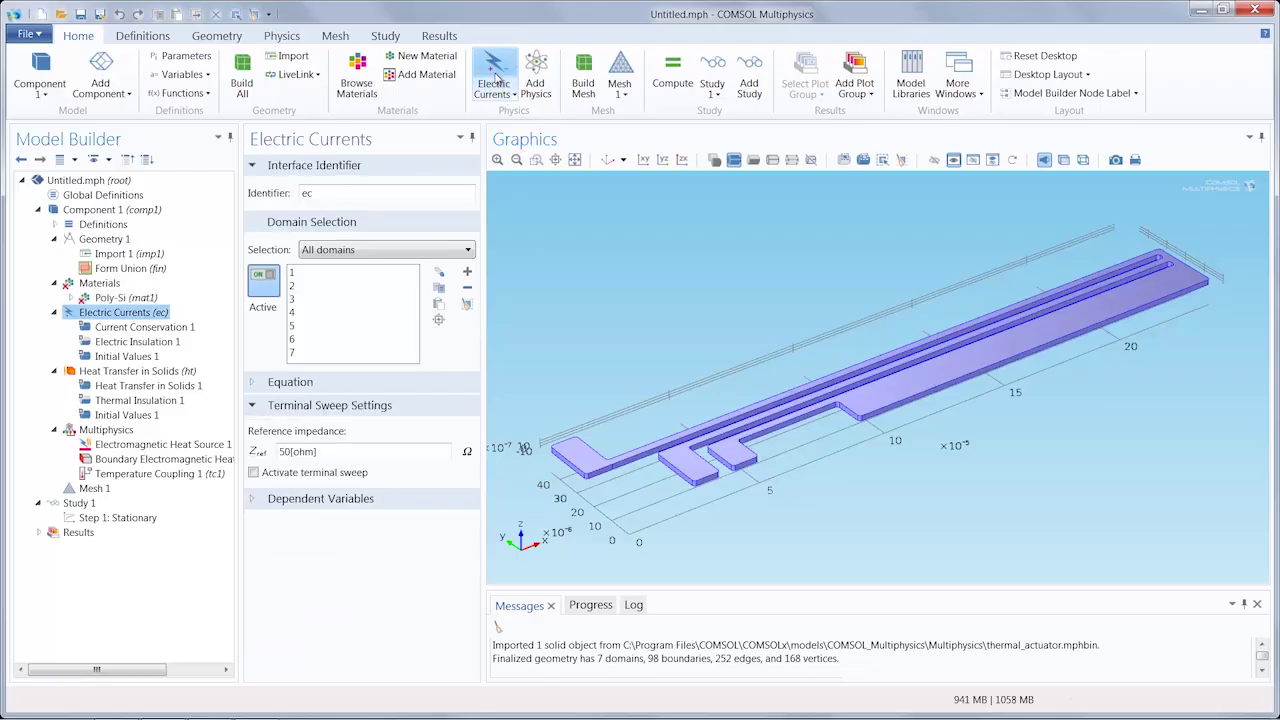
{"action": "left_click", "coordinate": [130, 328]}
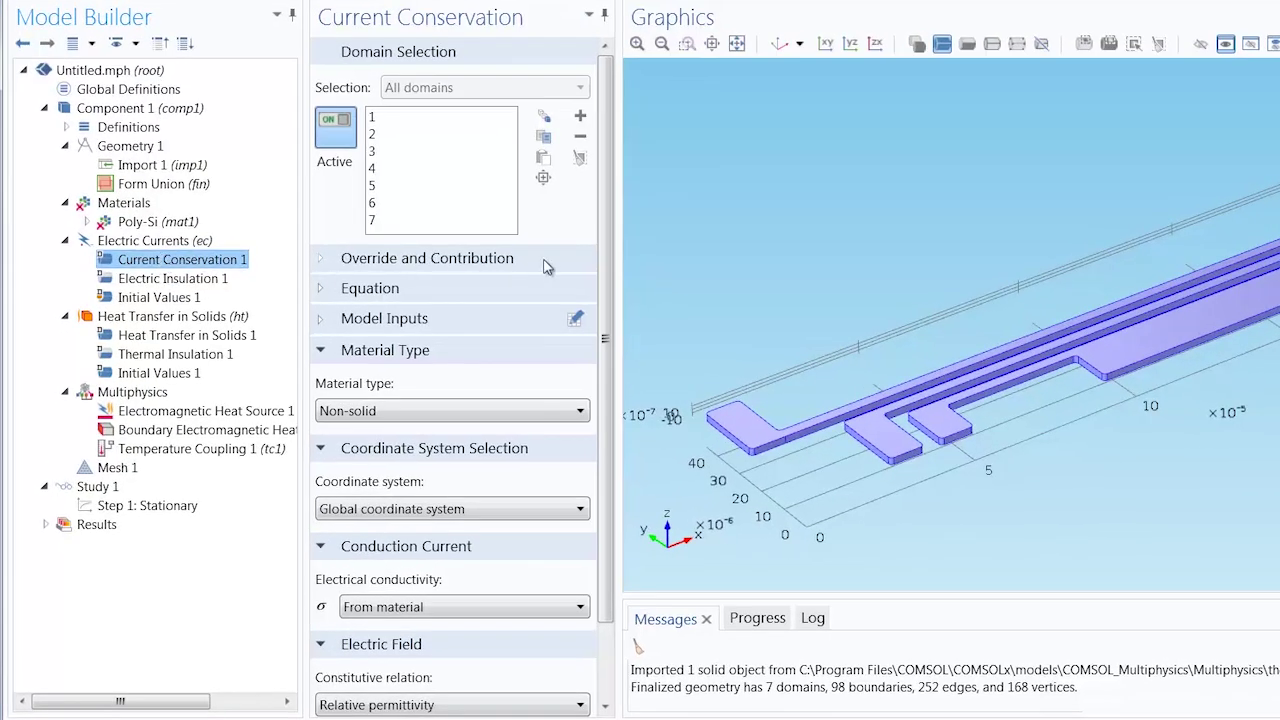
{"action": "scroll", "coordinate": [604, 289], "scroll_direction": "down", "scroll_amount": 1}
{"action": "scroll", "coordinate": [604, 289], "scroll_direction": "down", "scroll_amount": 3}
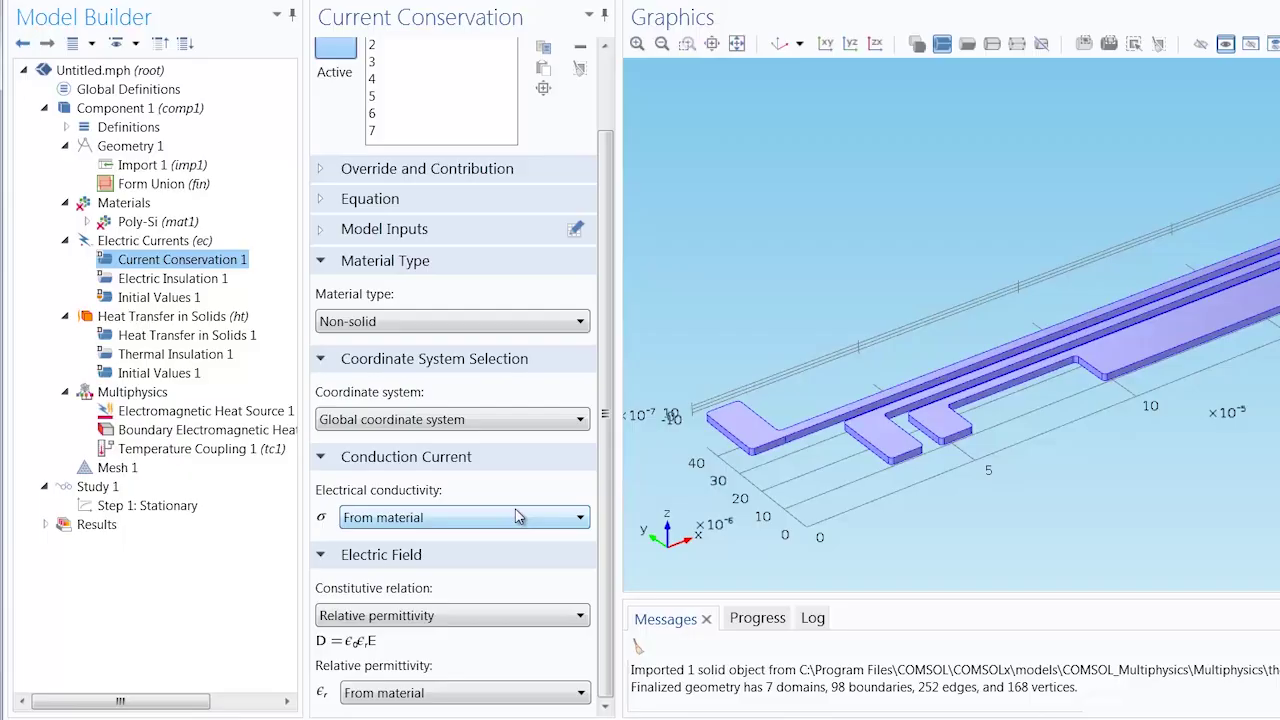
{"action": "left_click", "coordinate": [371, 520]}
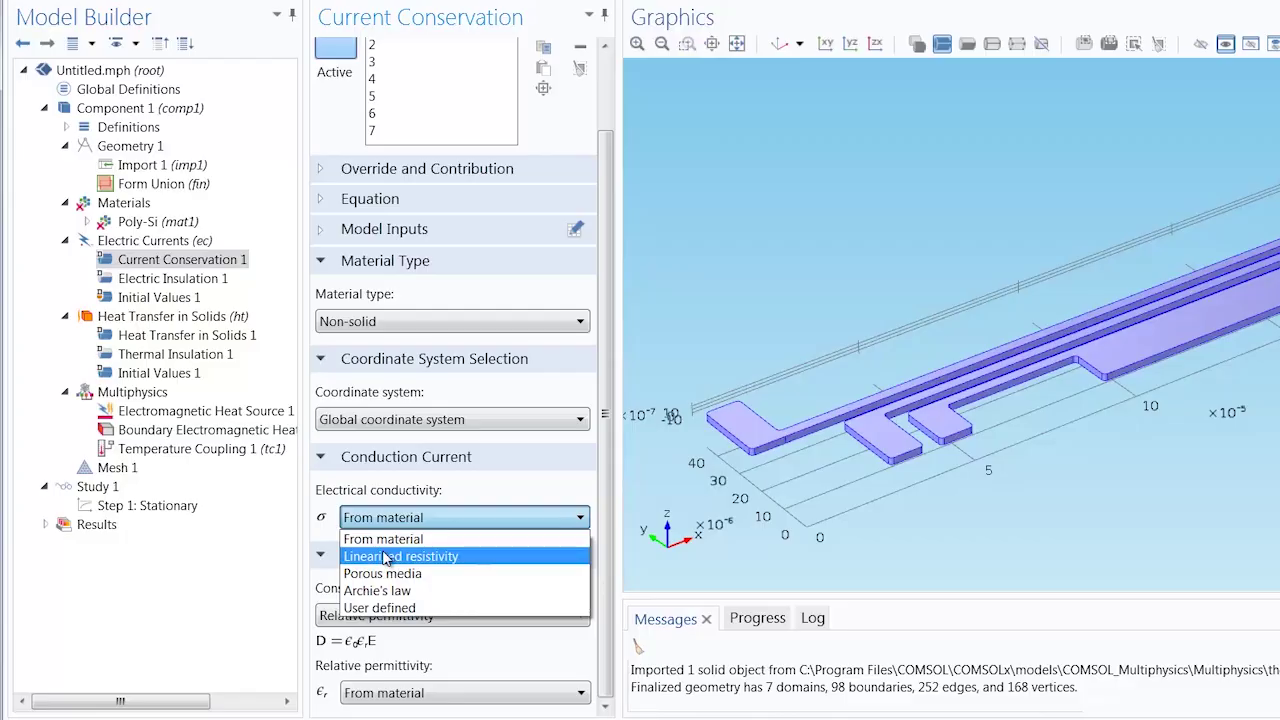
{"action": "left_click", "coordinate": [385, 557]}
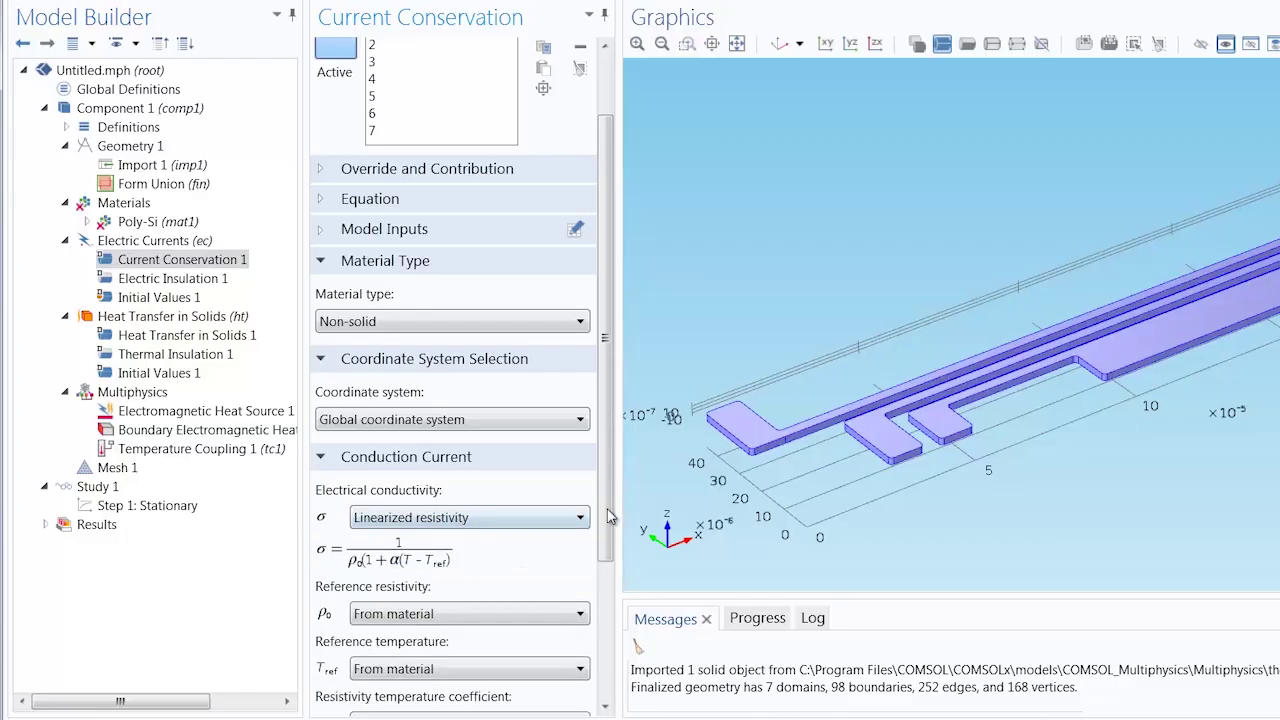
{"action": "scroll", "coordinate": [413, 441], "scroll_direction": "down", "scroll_amount": 3}
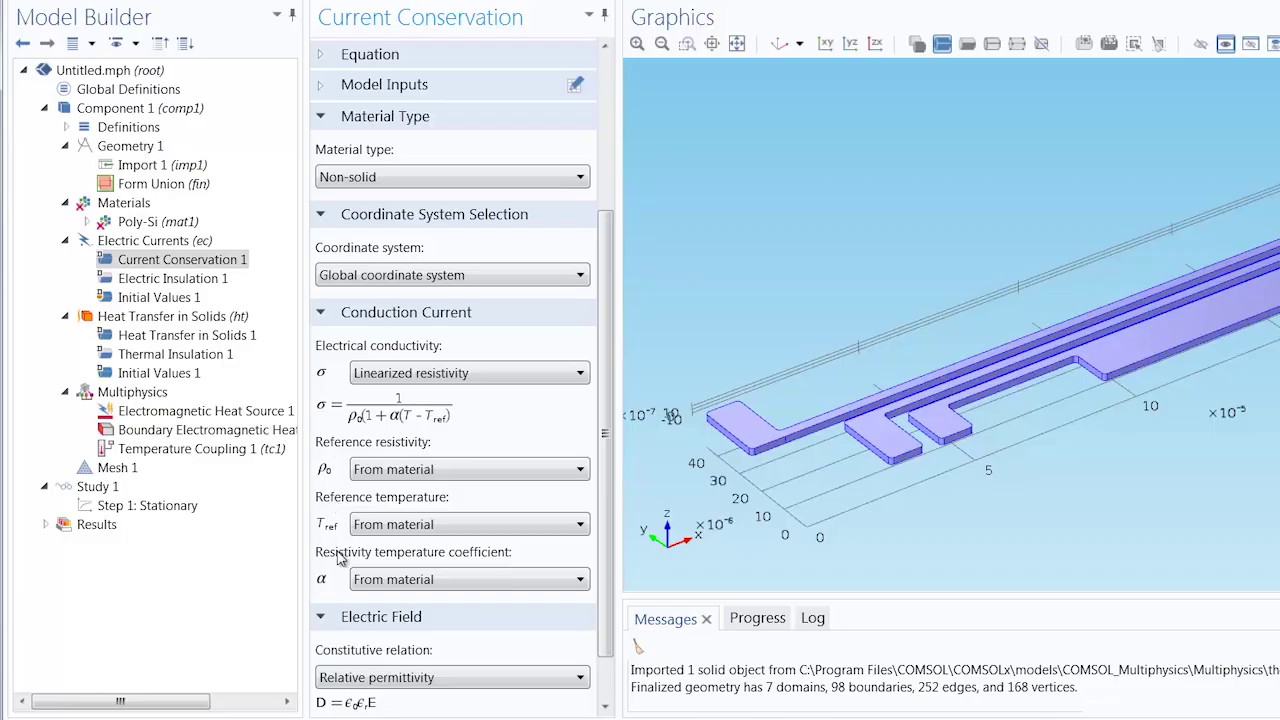
Step: Examine the Poly-Si material's property table for the values that linearized resistivity requires
{"action": "left_click", "coordinate": [145, 222]}
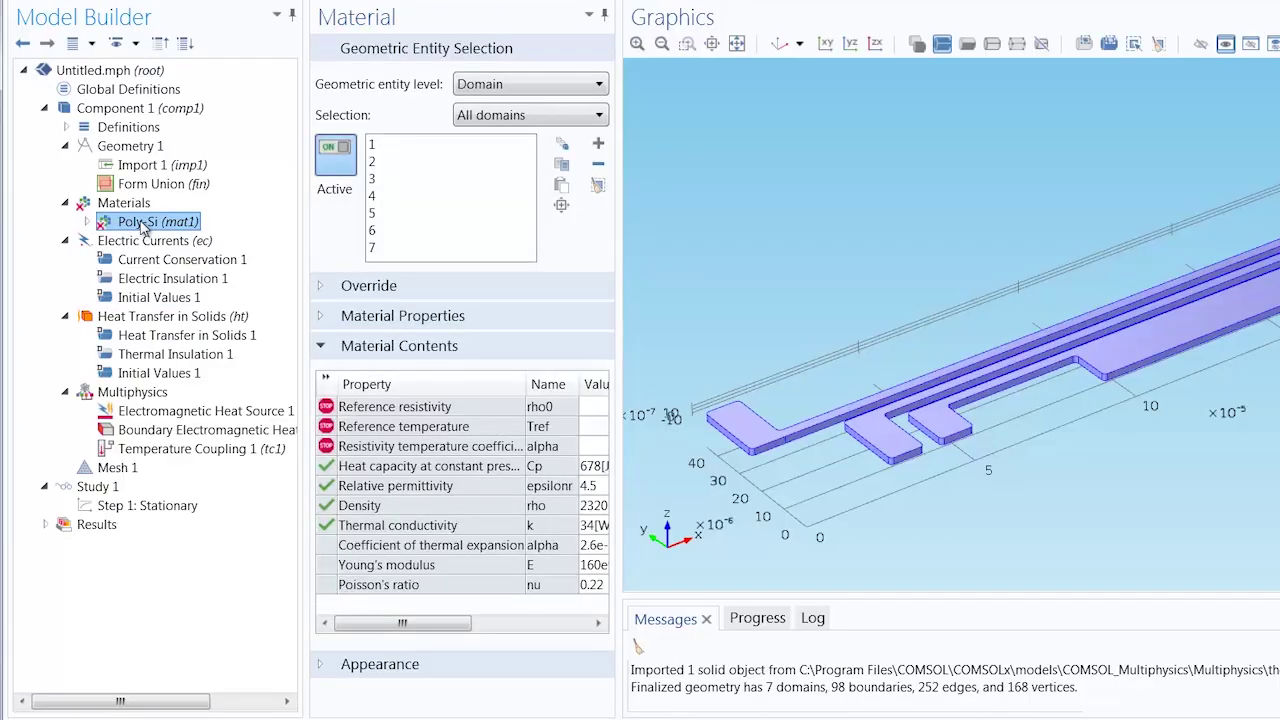
{"action": "left_click", "coordinate": [325, 382]}
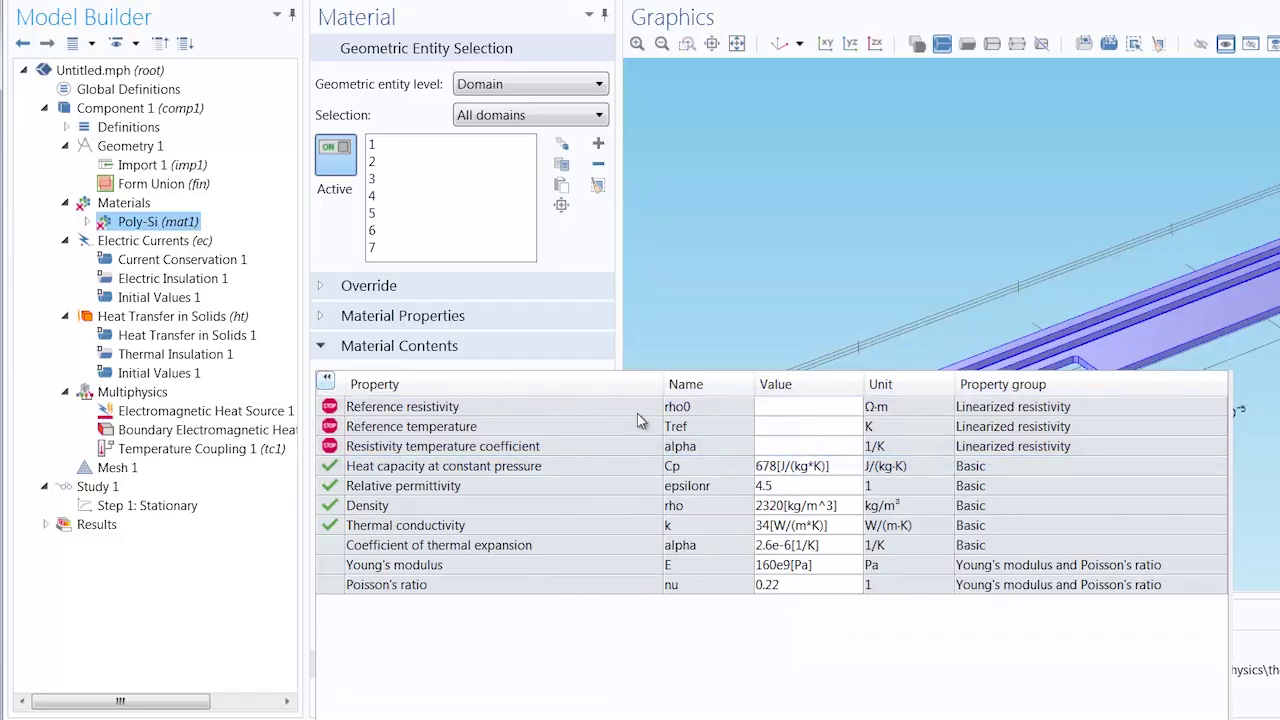
{"action": "left_click", "coordinate": [326, 378]}
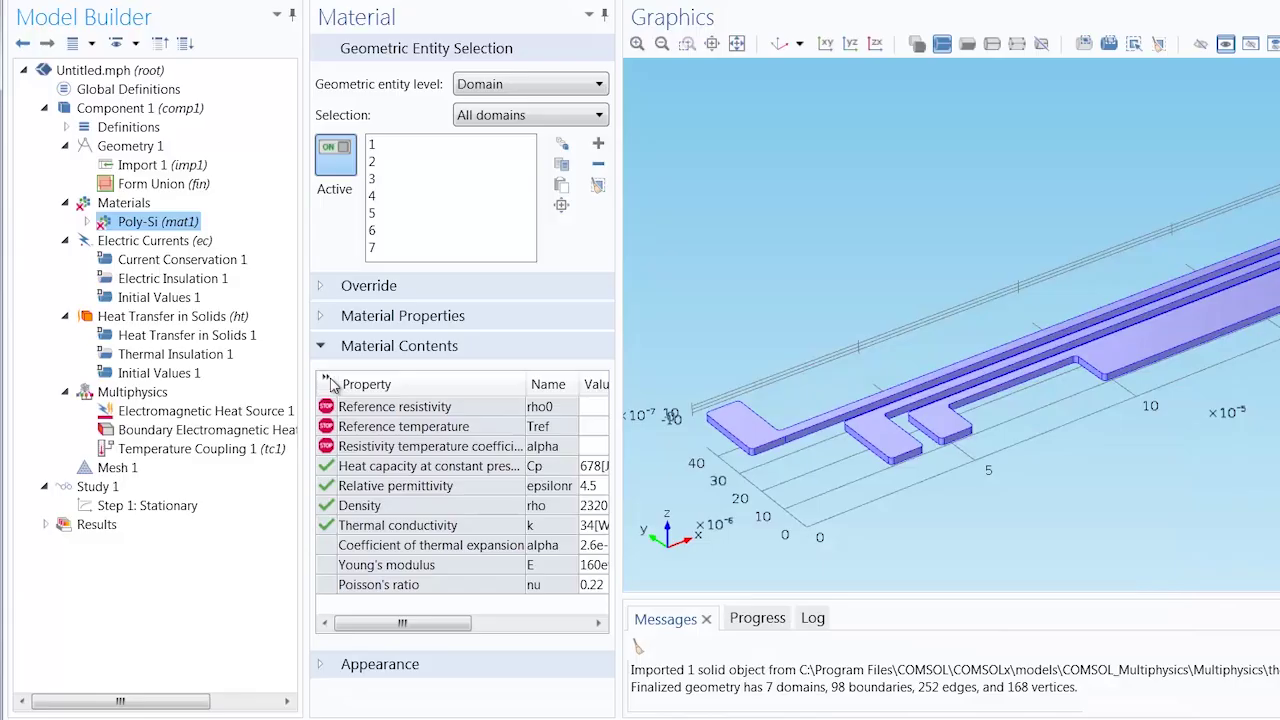
Step: In Current Conservation 1, switch the reference resistivity, reference temperature and resistivity temperature coefficient to User defined
{"action": "left_click", "coordinate": [229, 261]}
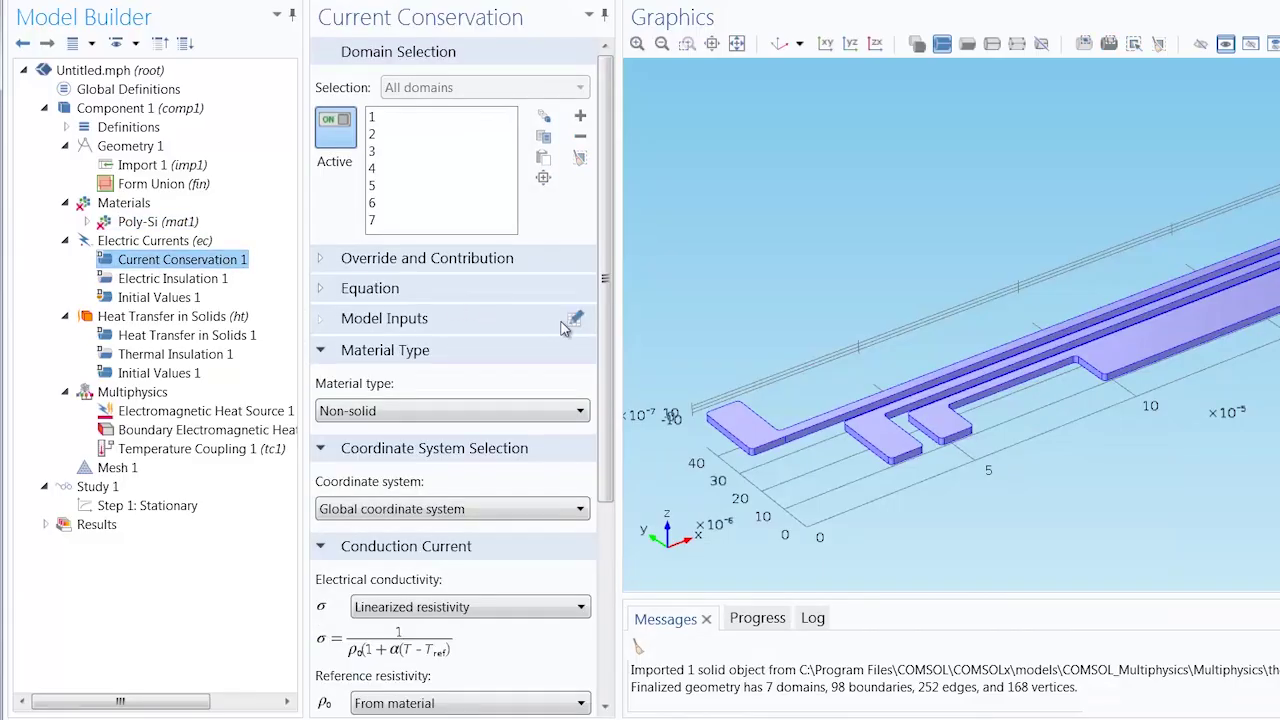
{"action": "left_click_drag", "start_coordinate": [603, 349], "coordinate": [608, 545]}
{"action": "left_click", "coordinate": [495, 418]}
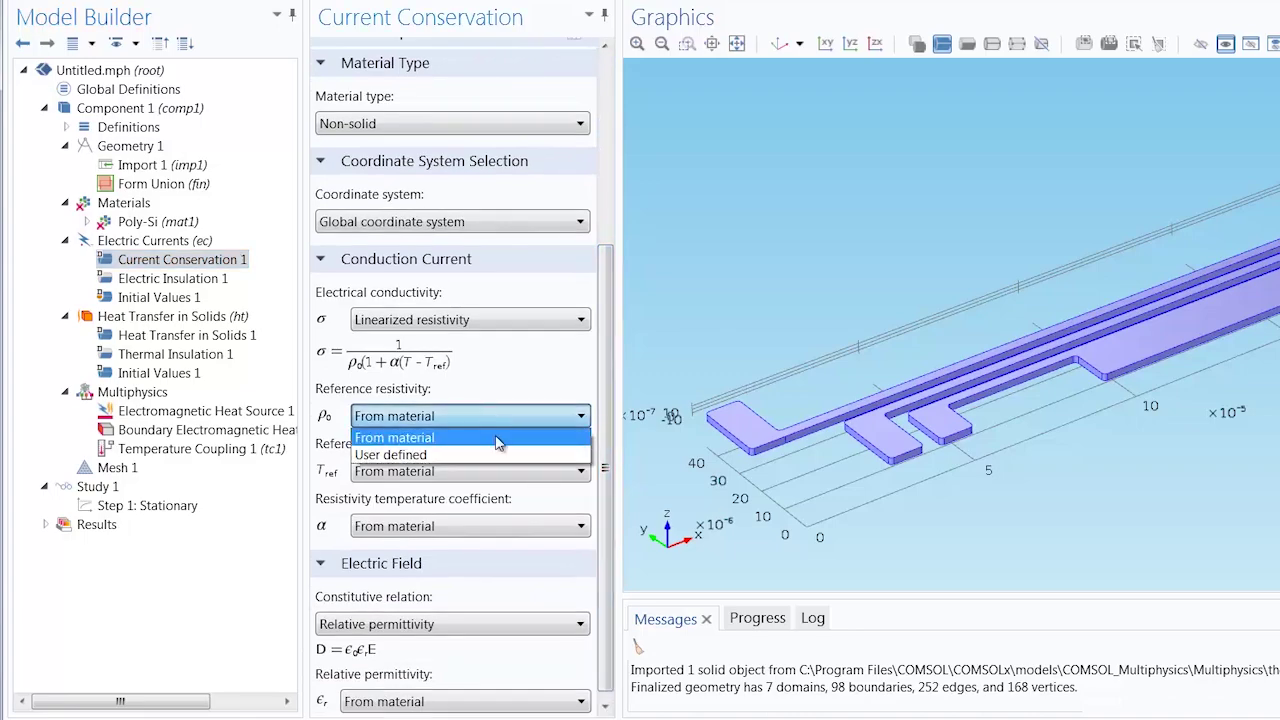
{"action": "left_click", "coordinate": [500, 456]}
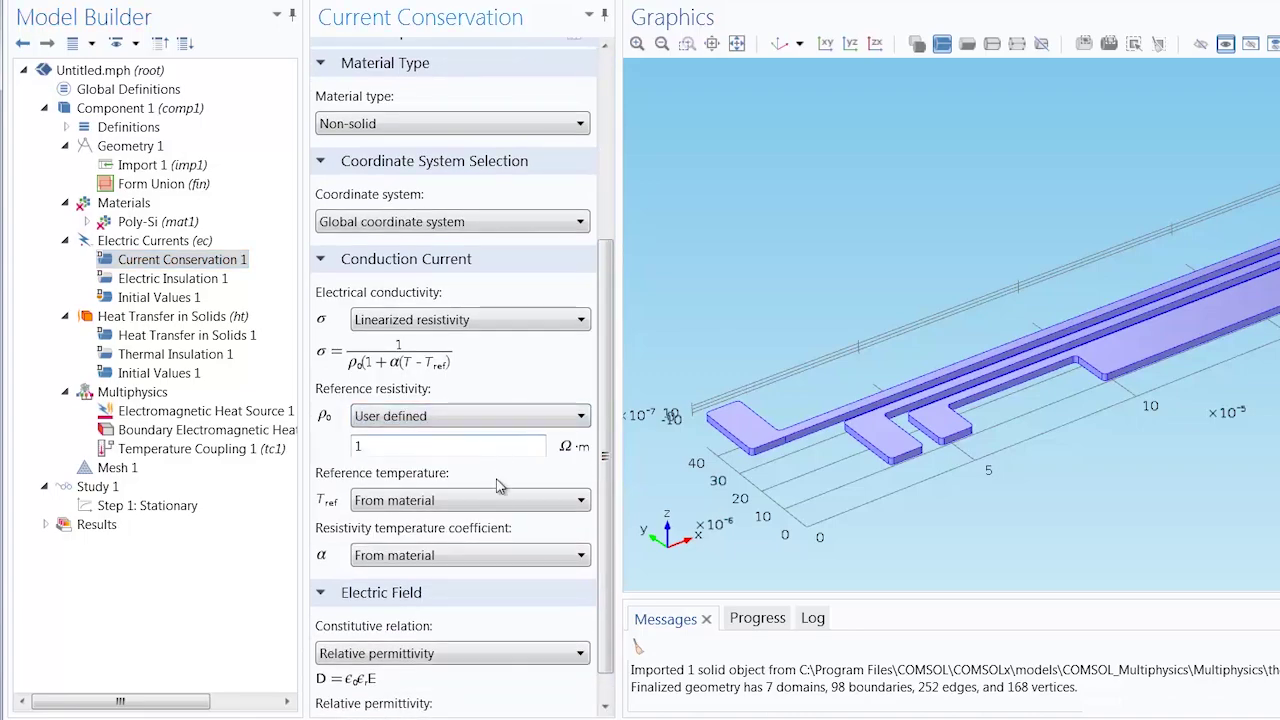
{"action": "left_click", "coordinate": [497, 501]}
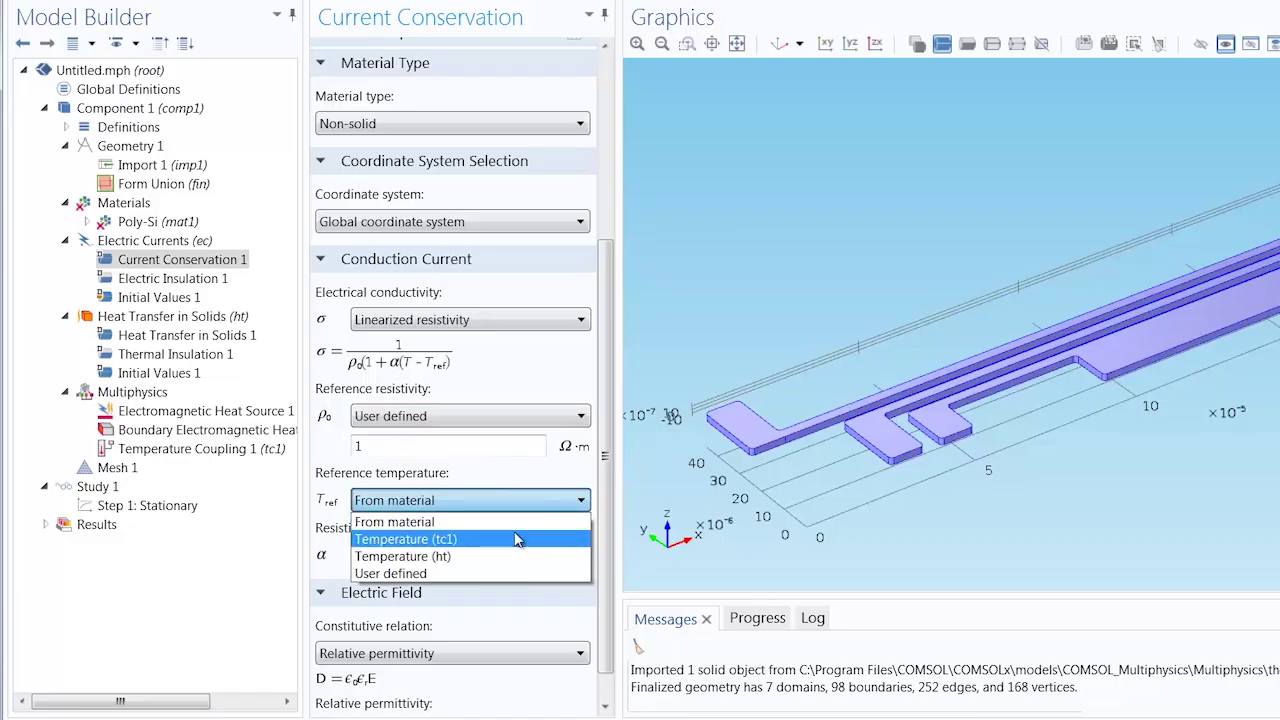
{"action": "left_click", "coordinate": [500, 573]}
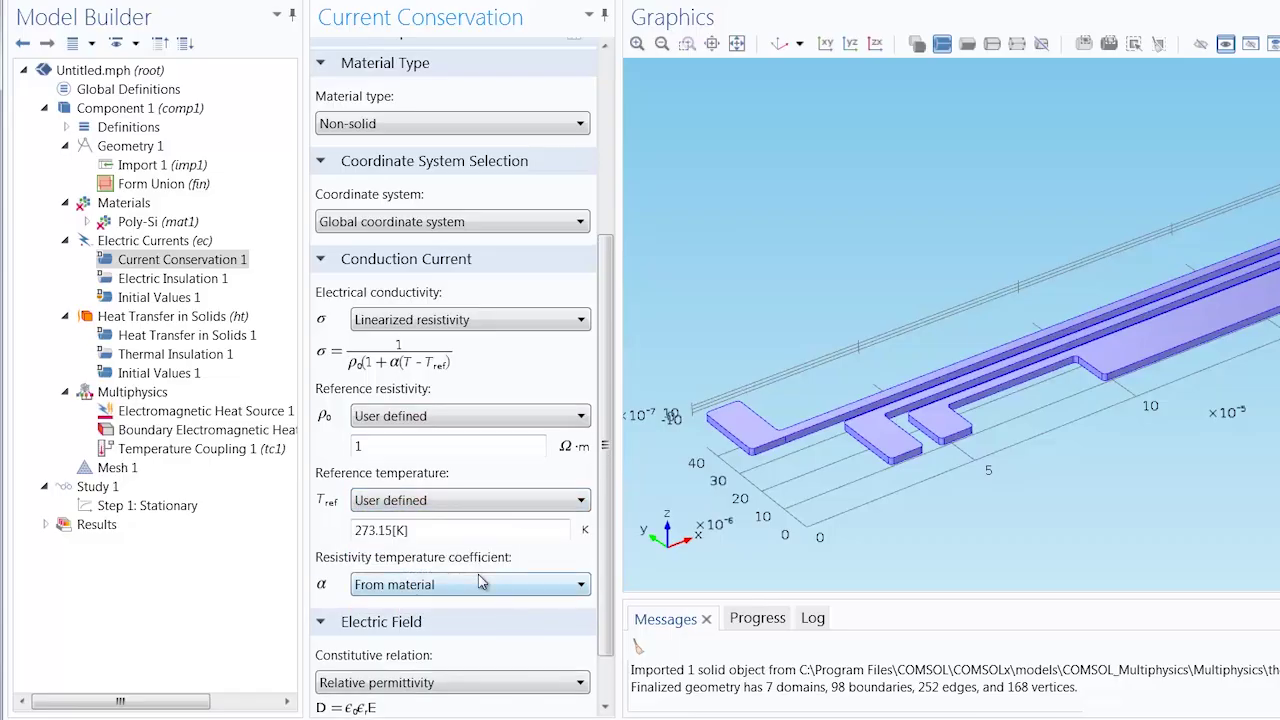
{"action": "left_click", "coordinate": [486, 584]}
{"action": "left_click", "coordinate": [476, 621]}
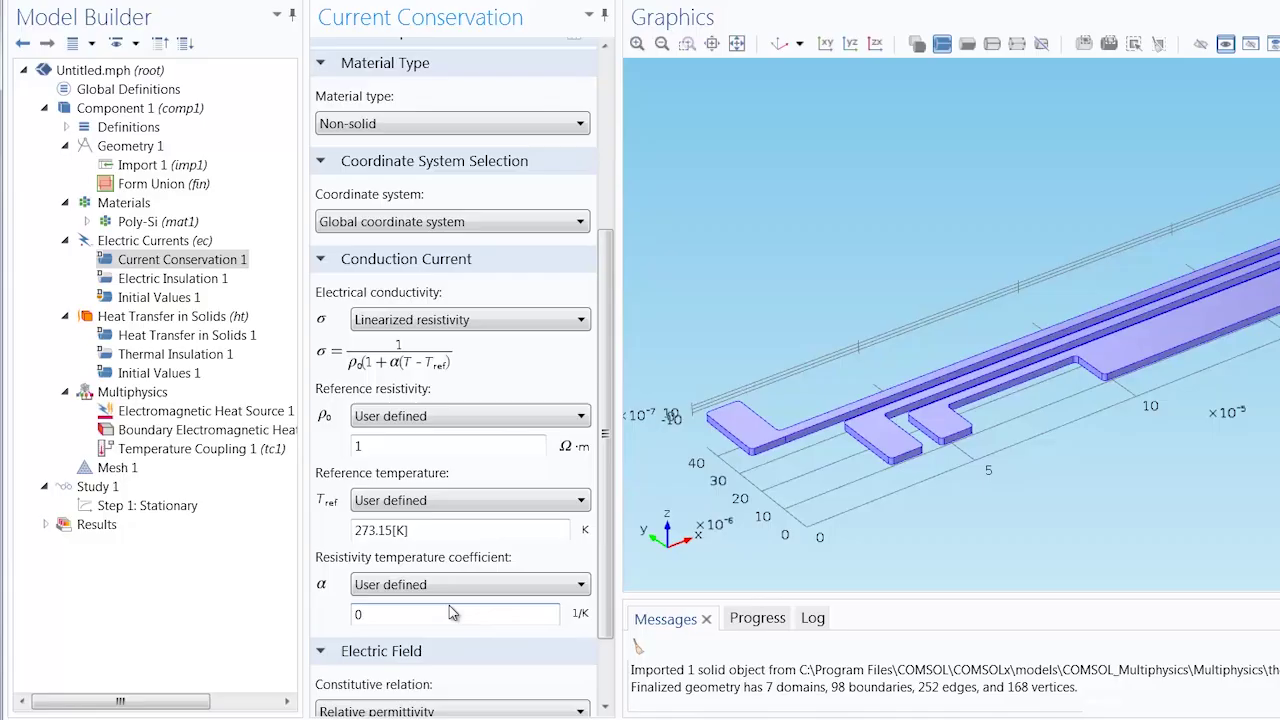
Step: Set the reference resistivity to 2e-5 Ω·m, the reference temperature to 298 K and the resistivity temperature coefficient to 2.6e-6 1/K
{"action": "double_click", "coordinate": [376, 443]}
{"action": "type", "text": "2"}
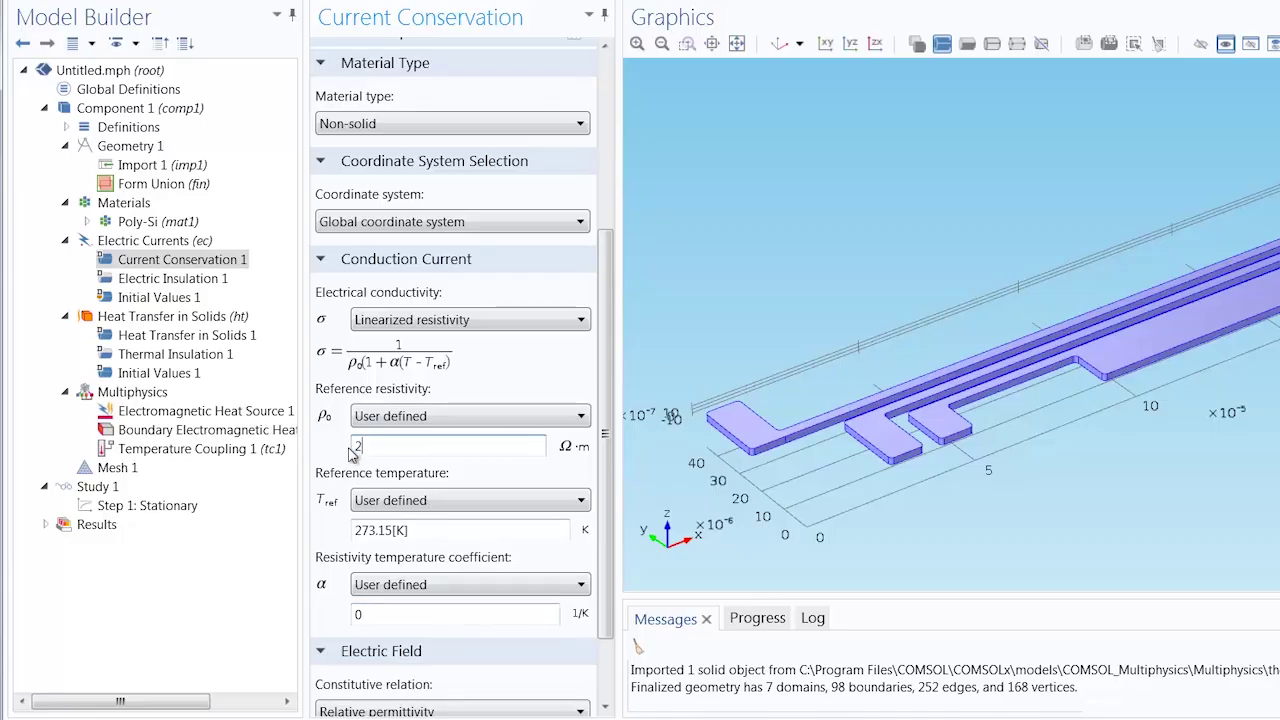
{"action": "type", "text": "e-5"}
{"action": "double_click", "coordinate": [414, 532]}
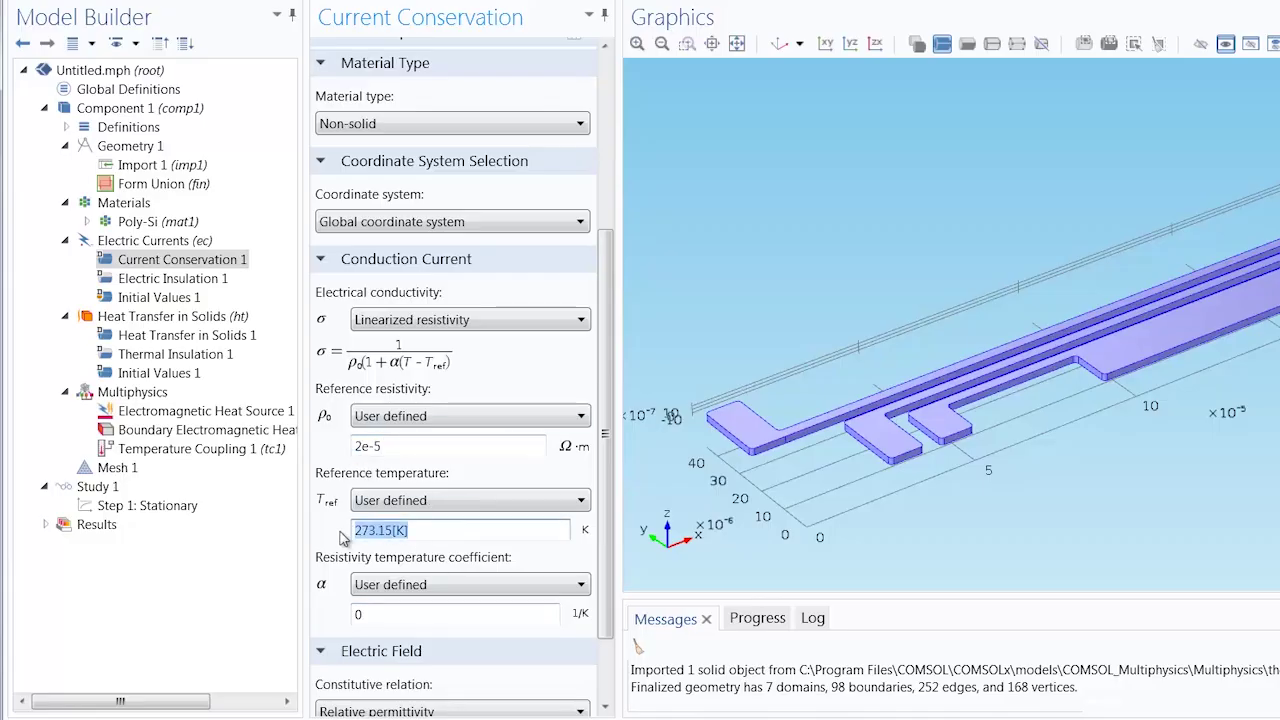
{"action": "type", "text": "298"}
{"action": "double_click", "coordinate": [356, 614]}
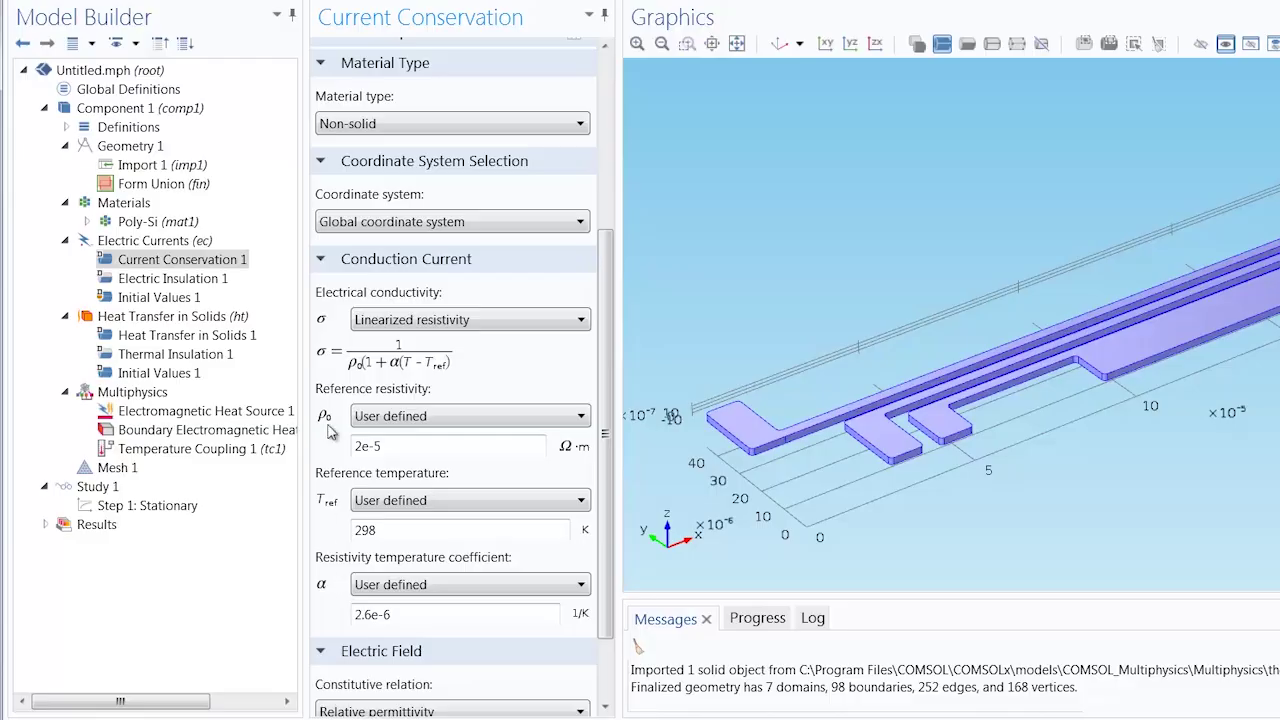
Step: Look through the electrical conductivity options and display the equations of Current Conservation 1
{"action": "left_click", "coordinate": [503, 328]}
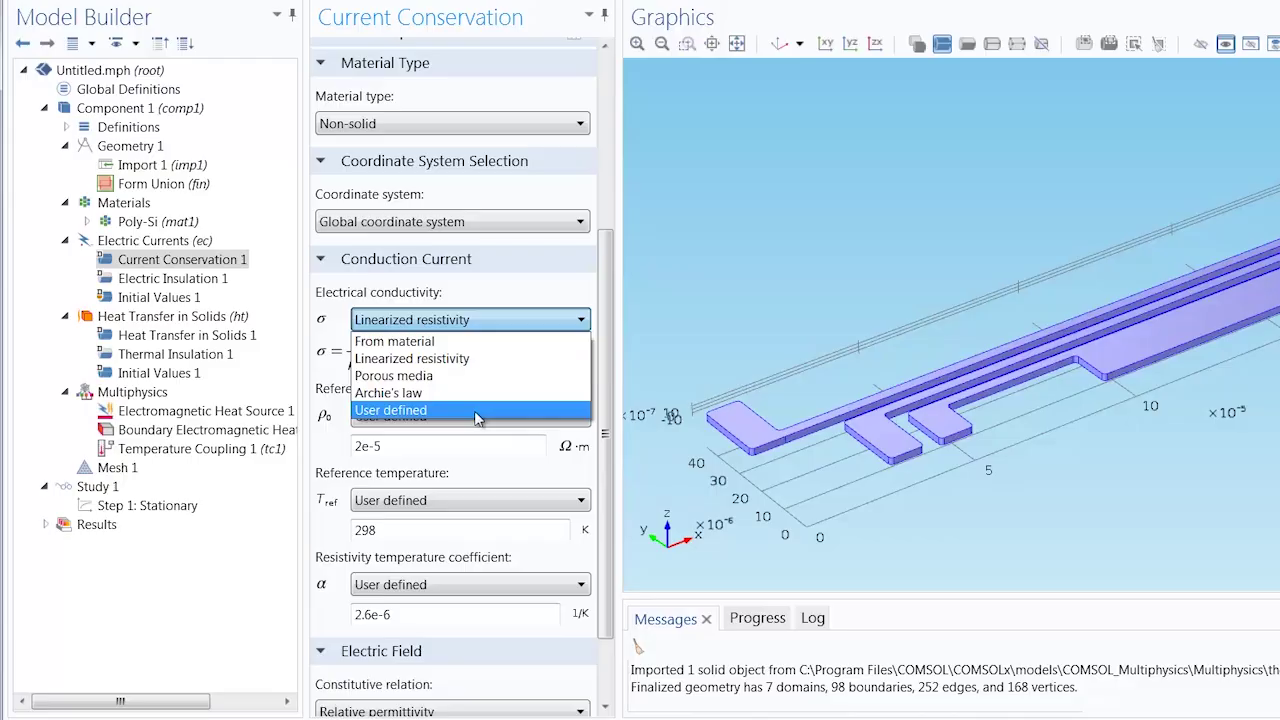
{"action": "left_click", "coordinate": [470, 300]}
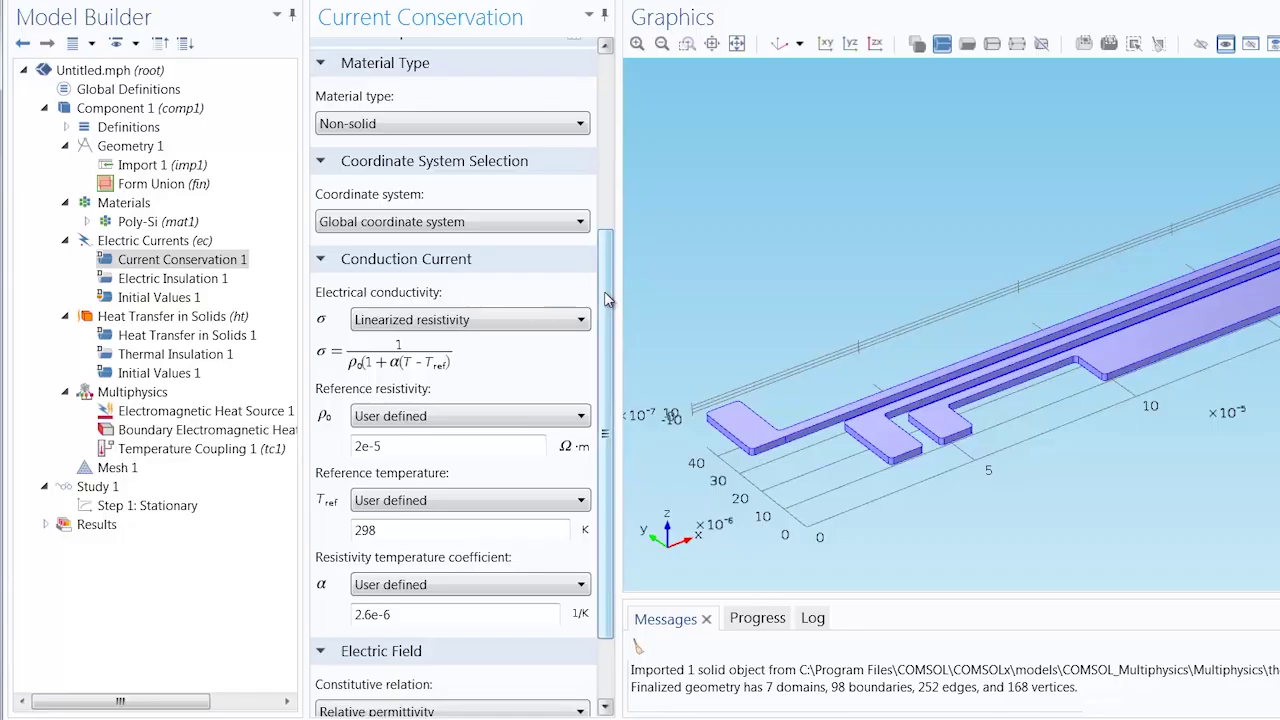
{"action": "left_click_drag", "start_coordinate": [608, 298], "coordinate": [629, 137]}
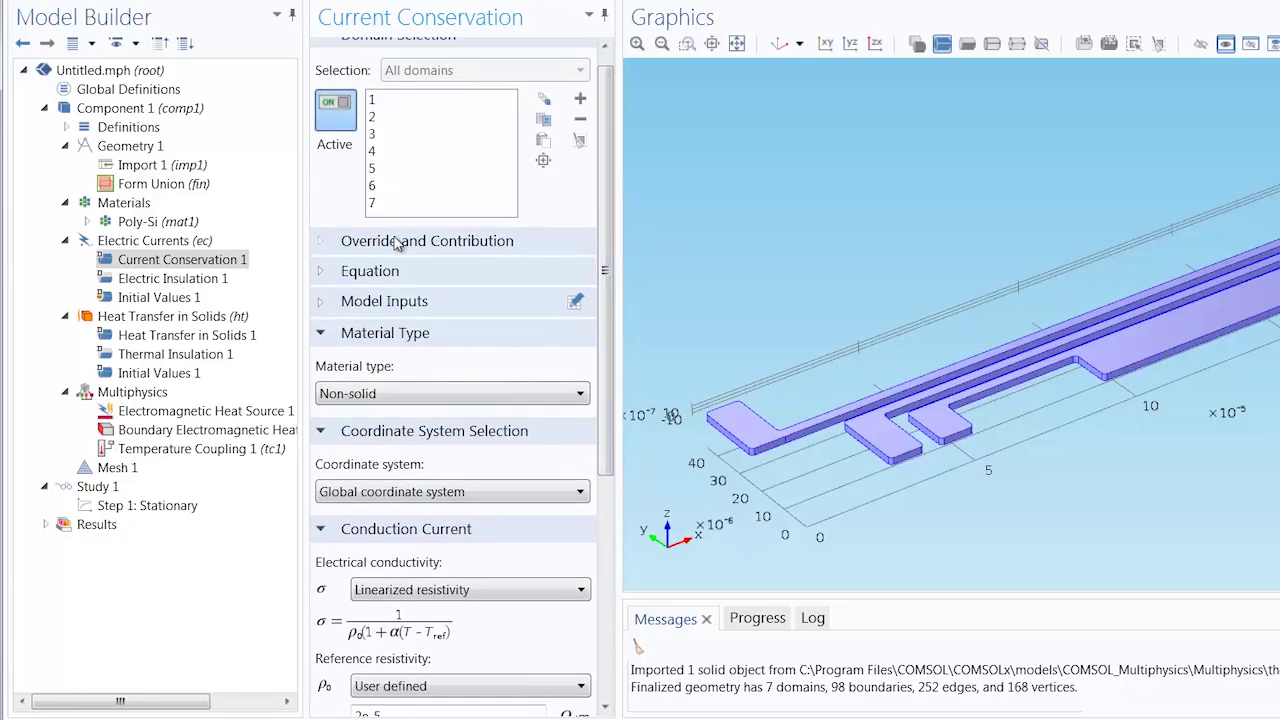
{"action": "left_click", "coordinate": [362, 271]}
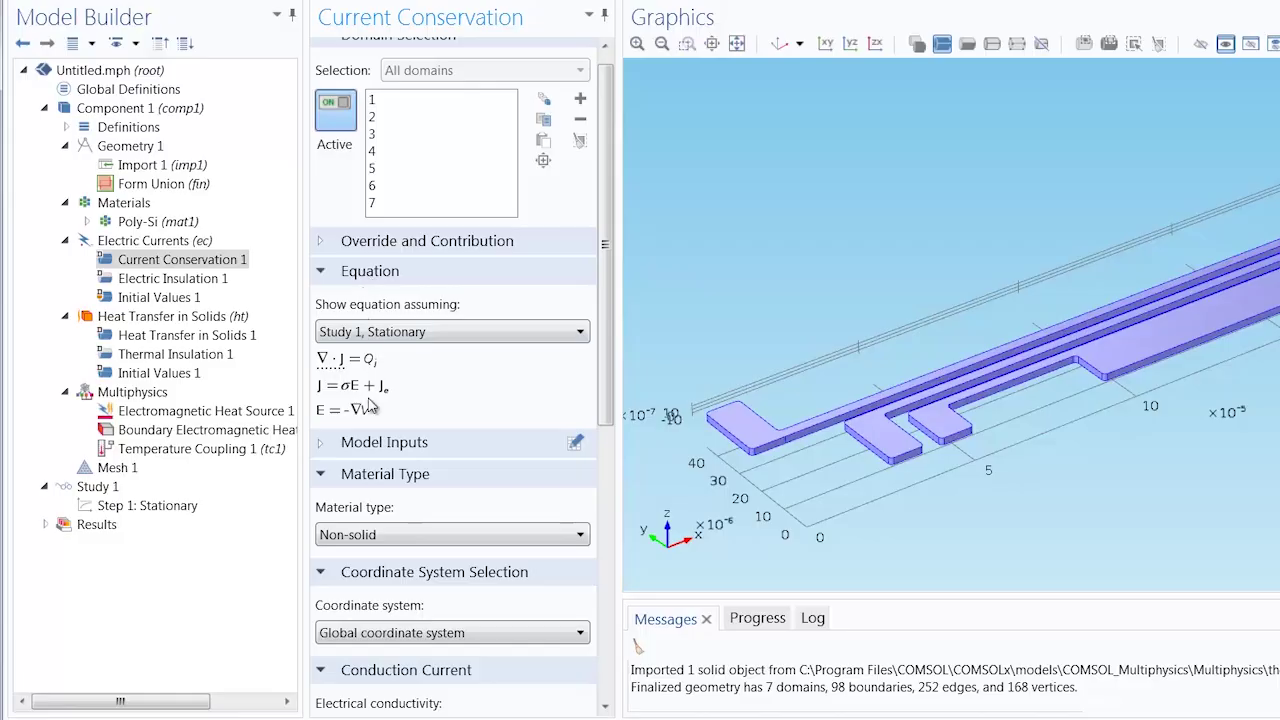
Step: Inspect the equations of Electric Insulation 1, Heat Transfer in Solids 1 and Thermal Insulation 1
{"action": "left_click", "coordinate": [170, 278]}
{"action": "left_click", "coordinate": [351, 292]}
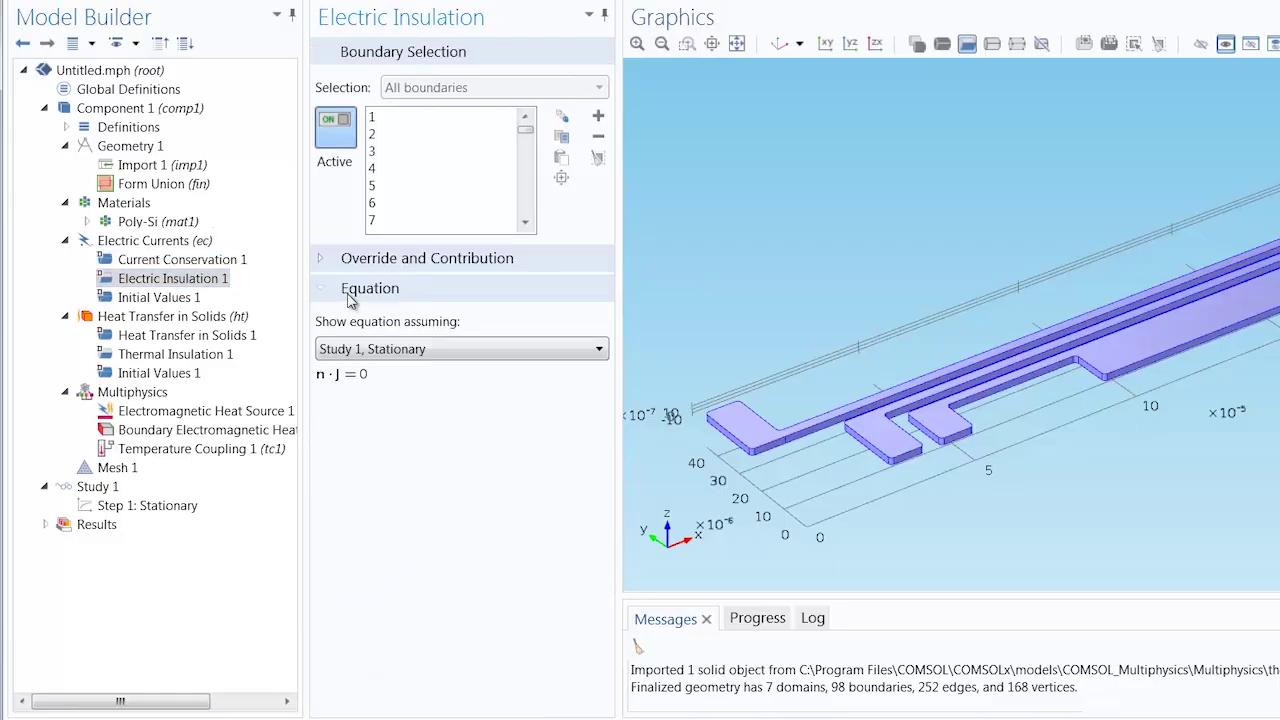
{"action": "left_click", "coordinate": [213, 337]}
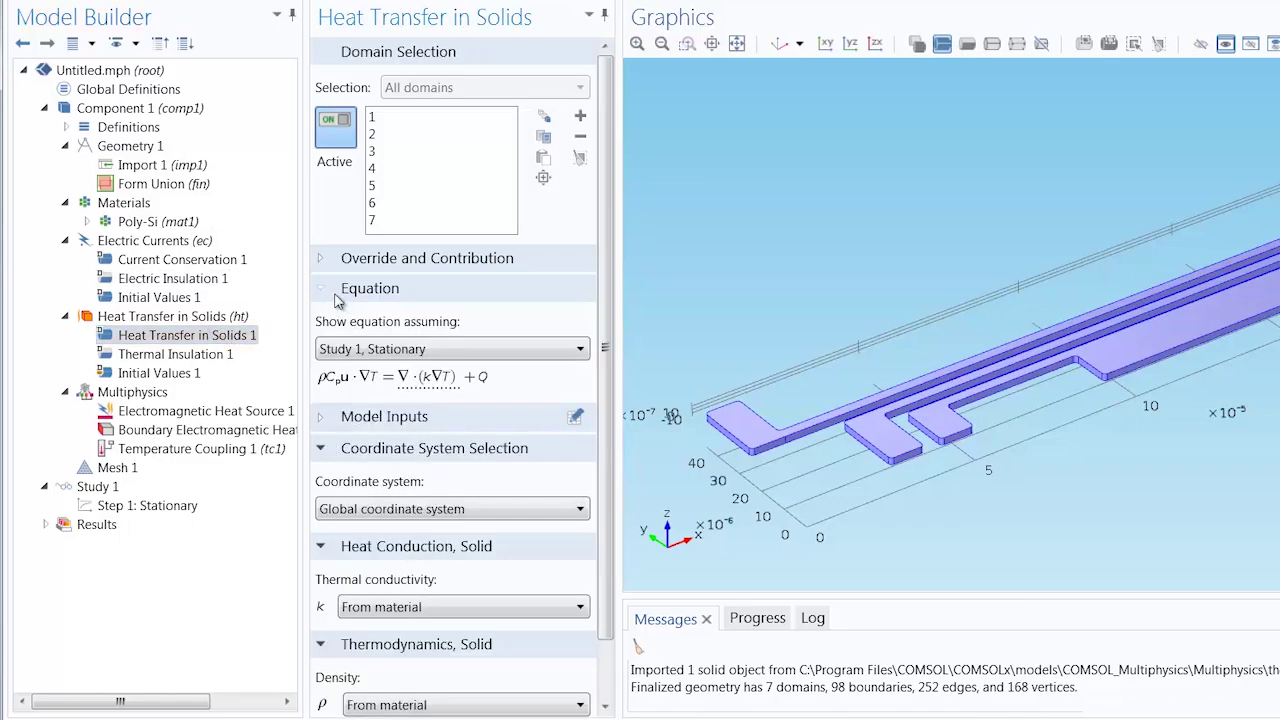
{"action": "left_click", "coordinate": [195, 358]}
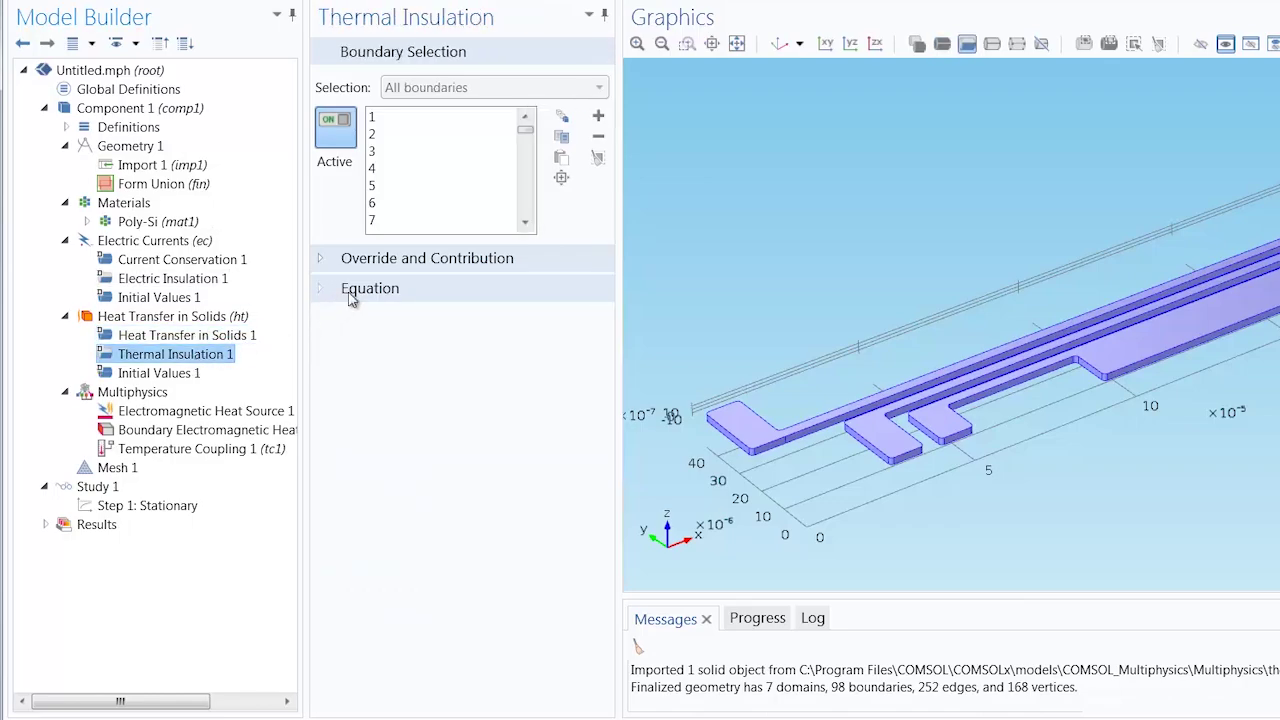
{"action": "left_click", "coordinate": [352, 292]}
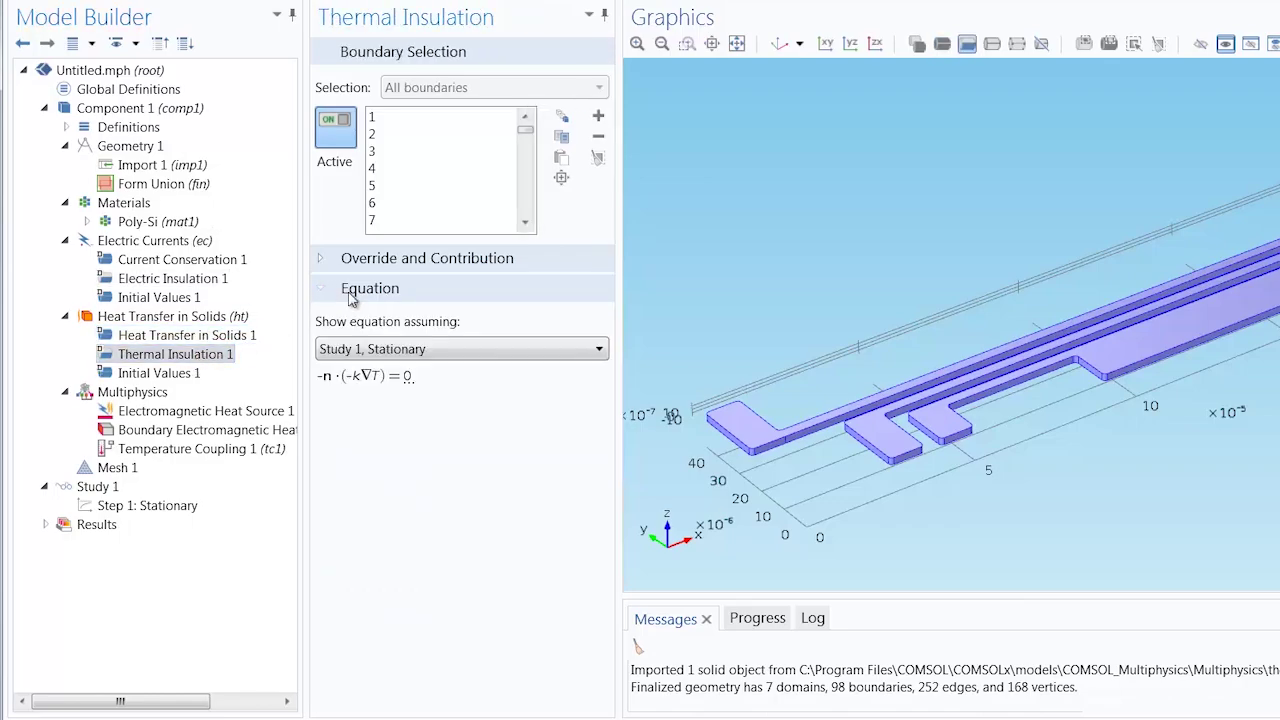
Step: Add a Ground boundary condition to Electric Currents and assign it to boundary 10, the underside contact face of the outermost long arm's pad
{"action": "left_click", "coordinate": [245, 248]}
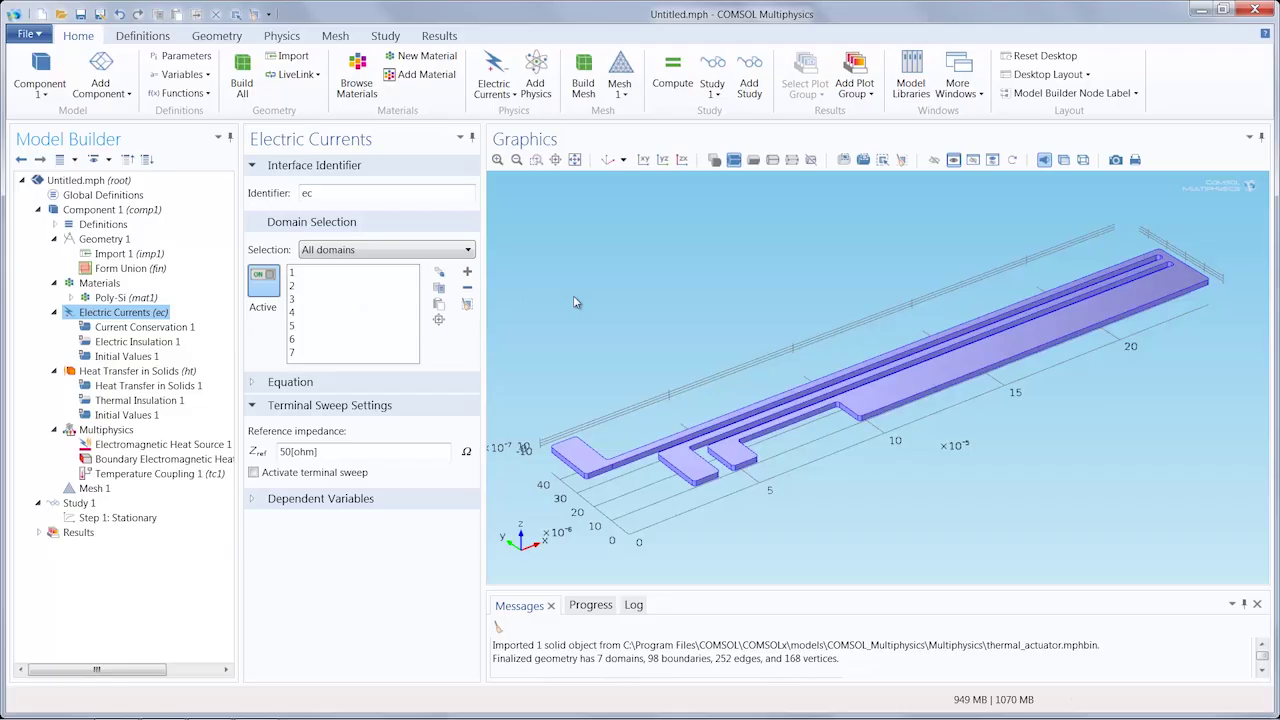
{"action": "left_click_drag", "start_coordinate": [804, 455], "coordinate": [810, 362]}
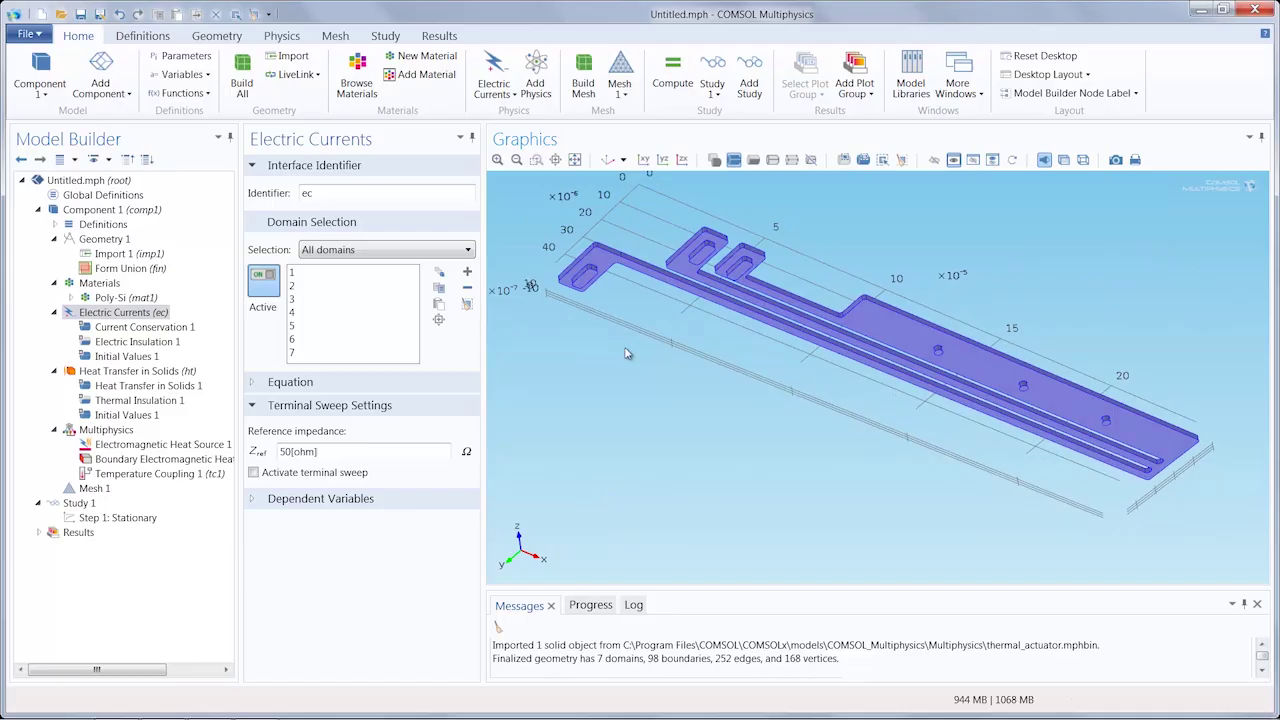
{"action": "scroll", "coordinate": [641, 320], "scroll_direction": "up", "scroll_amount": 5}
{"action": "scroll", "coordinate": [655, 180], "scroll_direction": "down", "scroll_amount": 3}
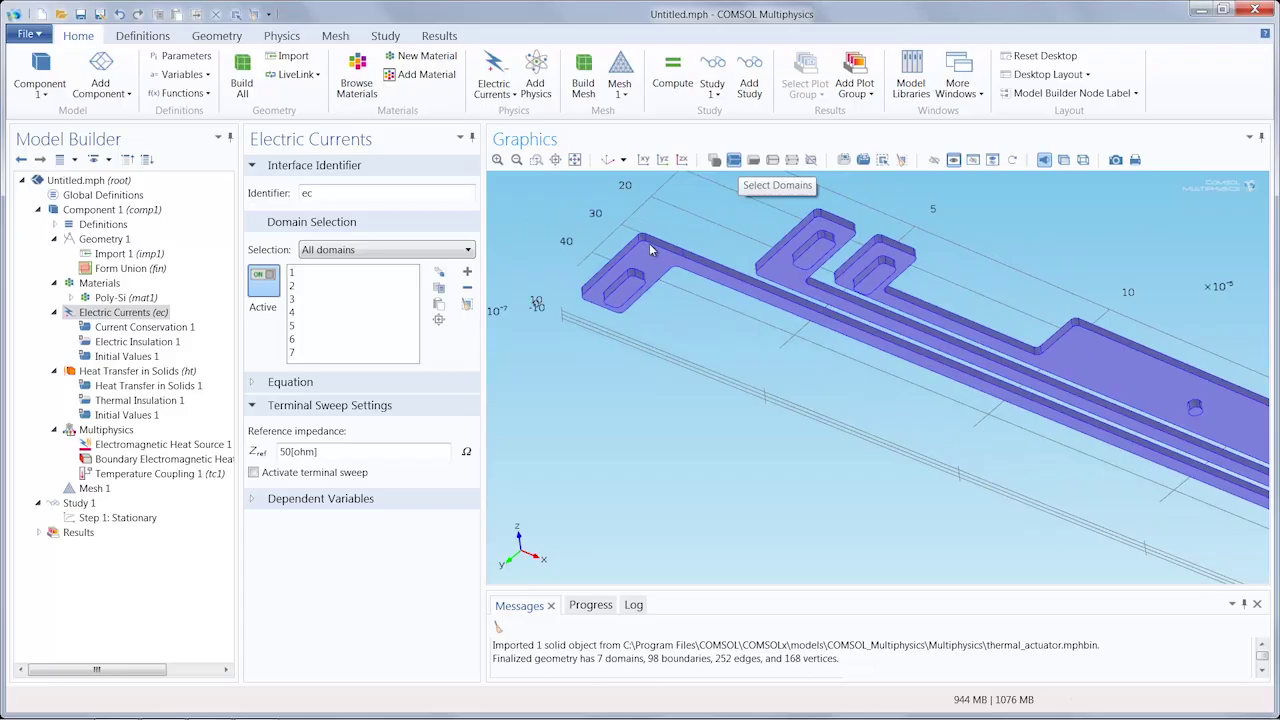
{"action": "left_click", "coordinate": [754, 160]}
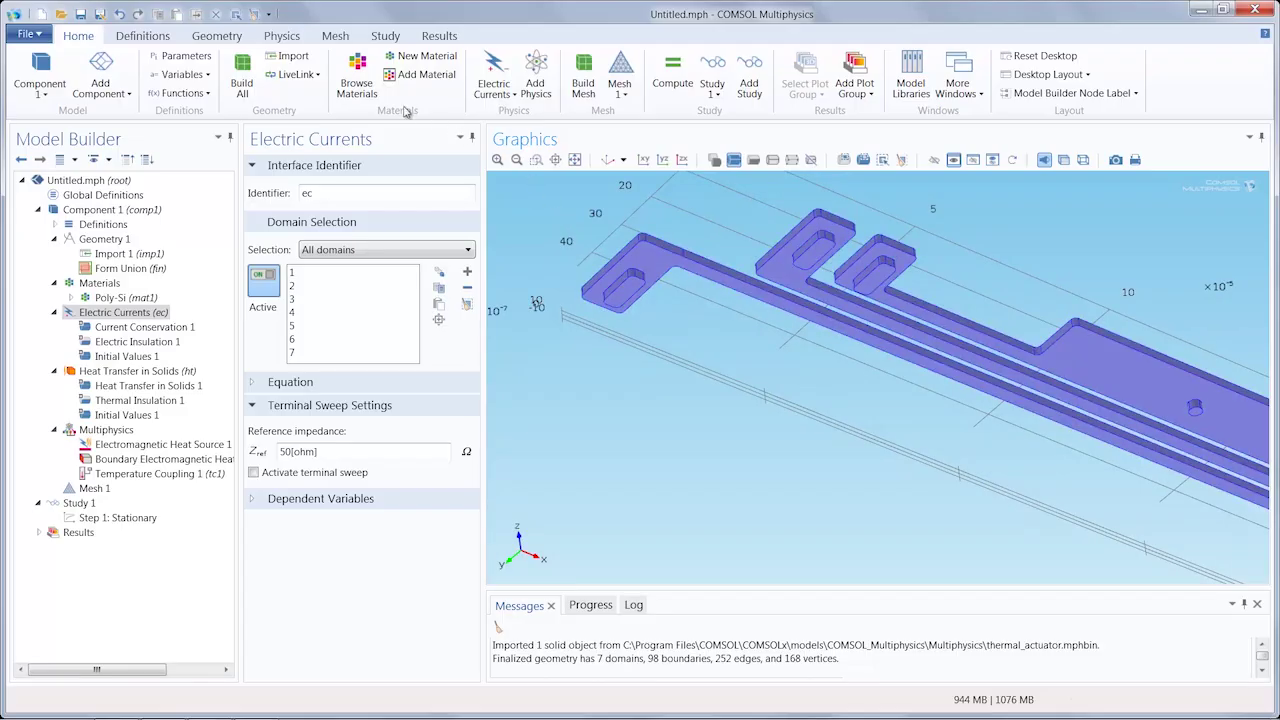
{"action": "left_click", "coordinate": [289, 37]}
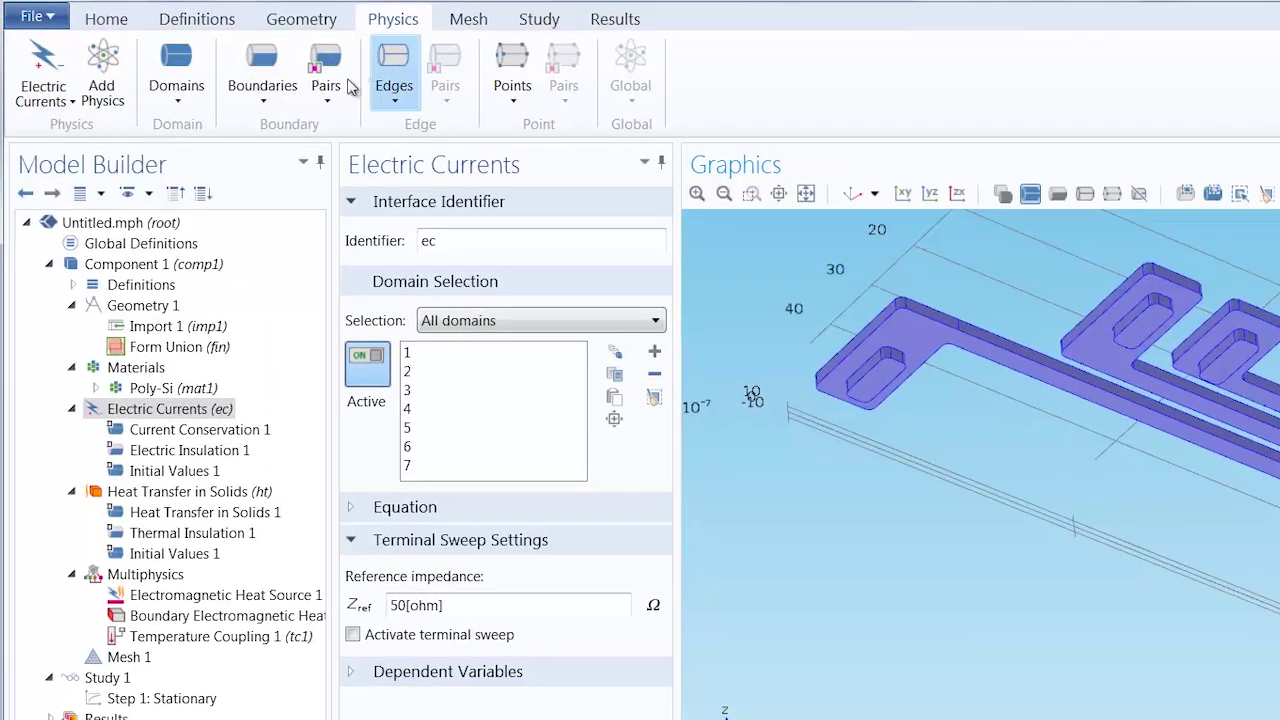
{"action": "left_click", "coordinate": [272, 104]}
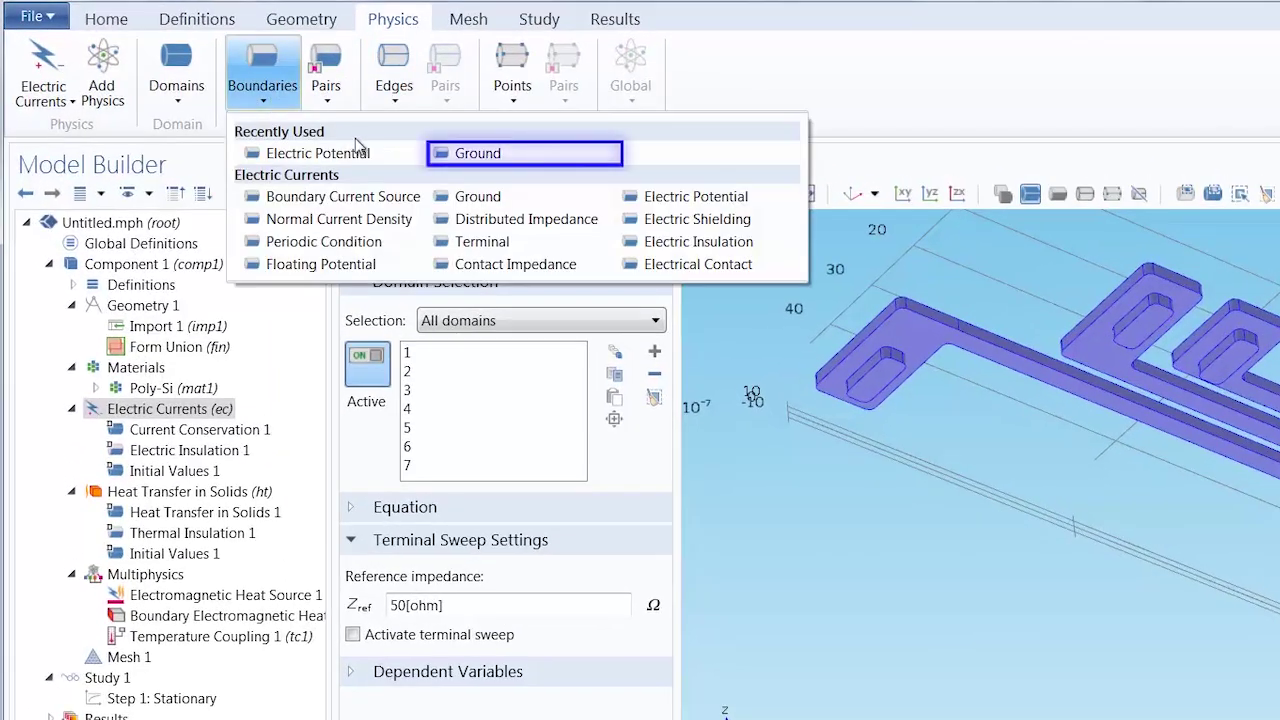
{"action": "left_click", "coordinate": [506, 157]}
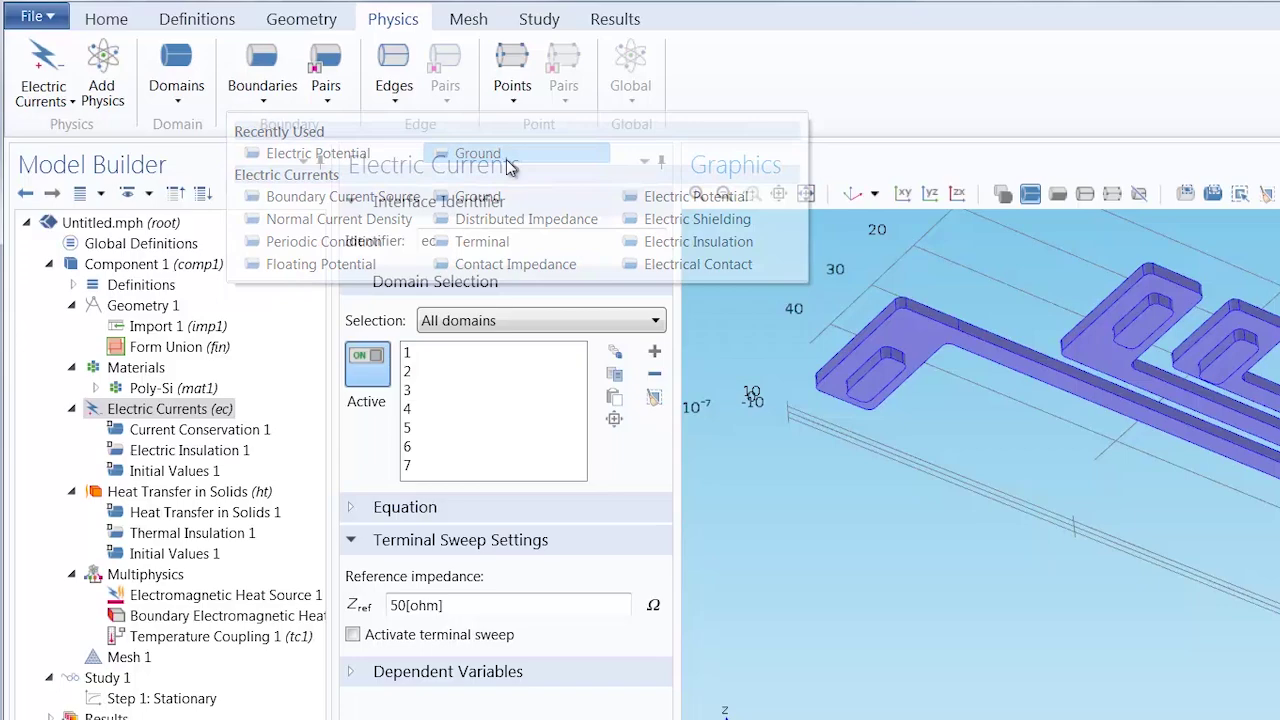
{"action": "left_click", "coordinate": [880, 384]}
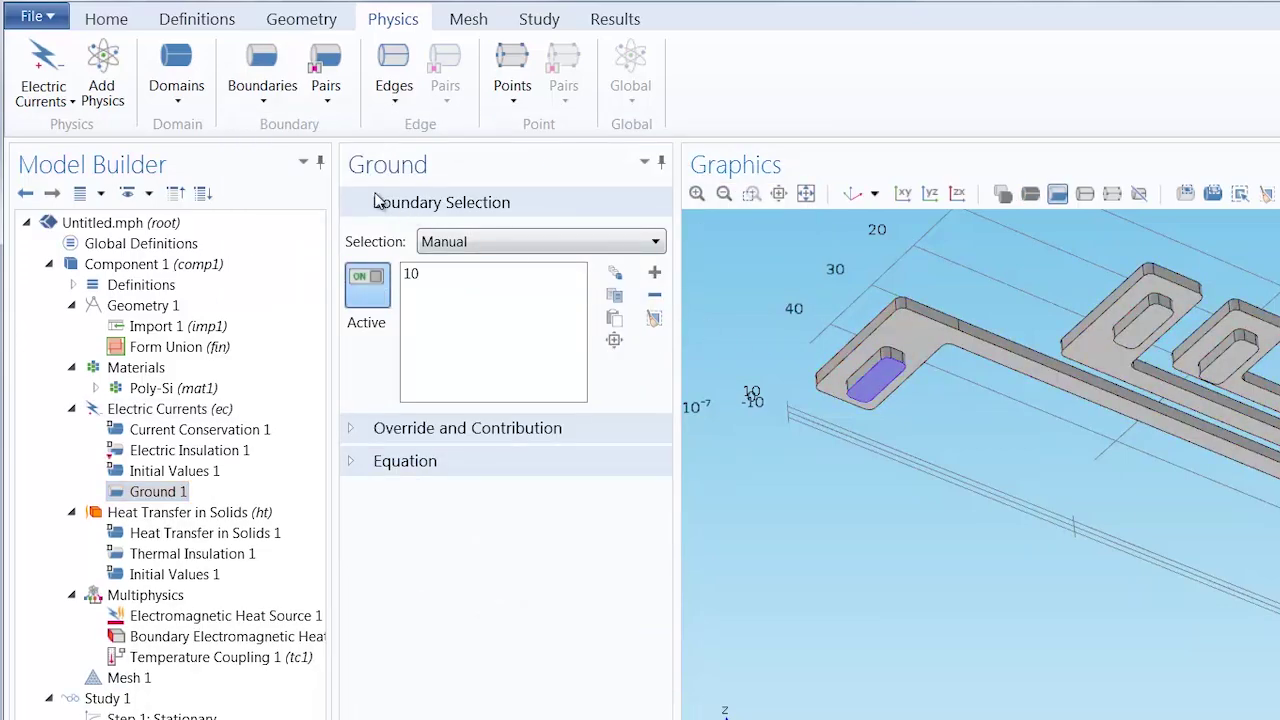
Step: Add an Electric Potential boundary condition to Electric Currents and assign it to boundary 30, the underside contact face of the middle arm's pad
{"action": "left_click", "coordinate": [262, 80]}
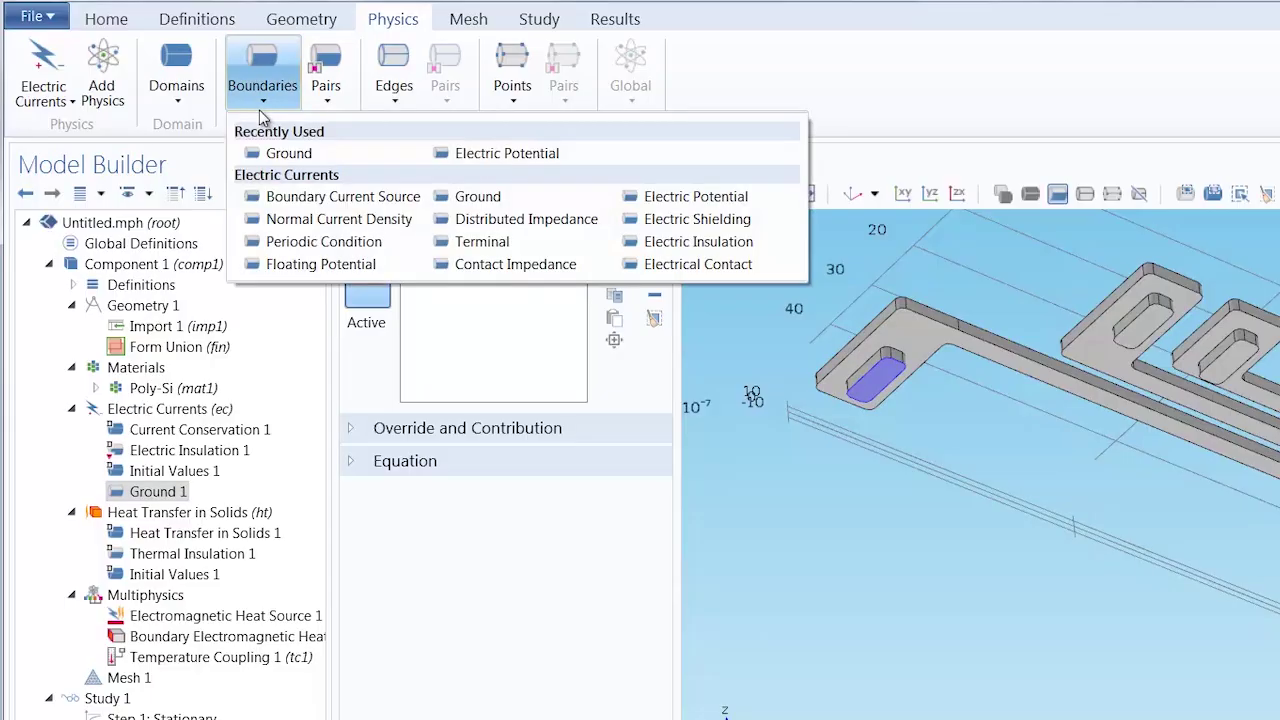
{"action": "left_click", "coordinate": [660, 200]}
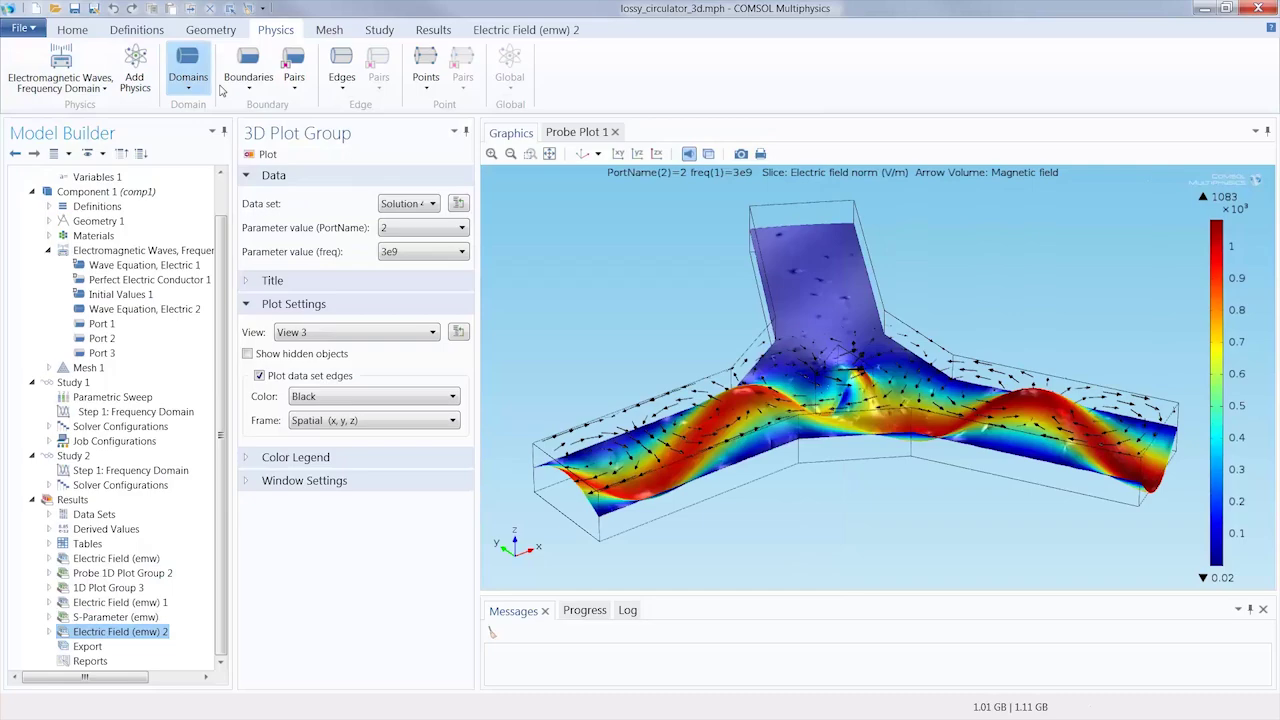
{"action": "left_click", "coordinate": [249, 65]}
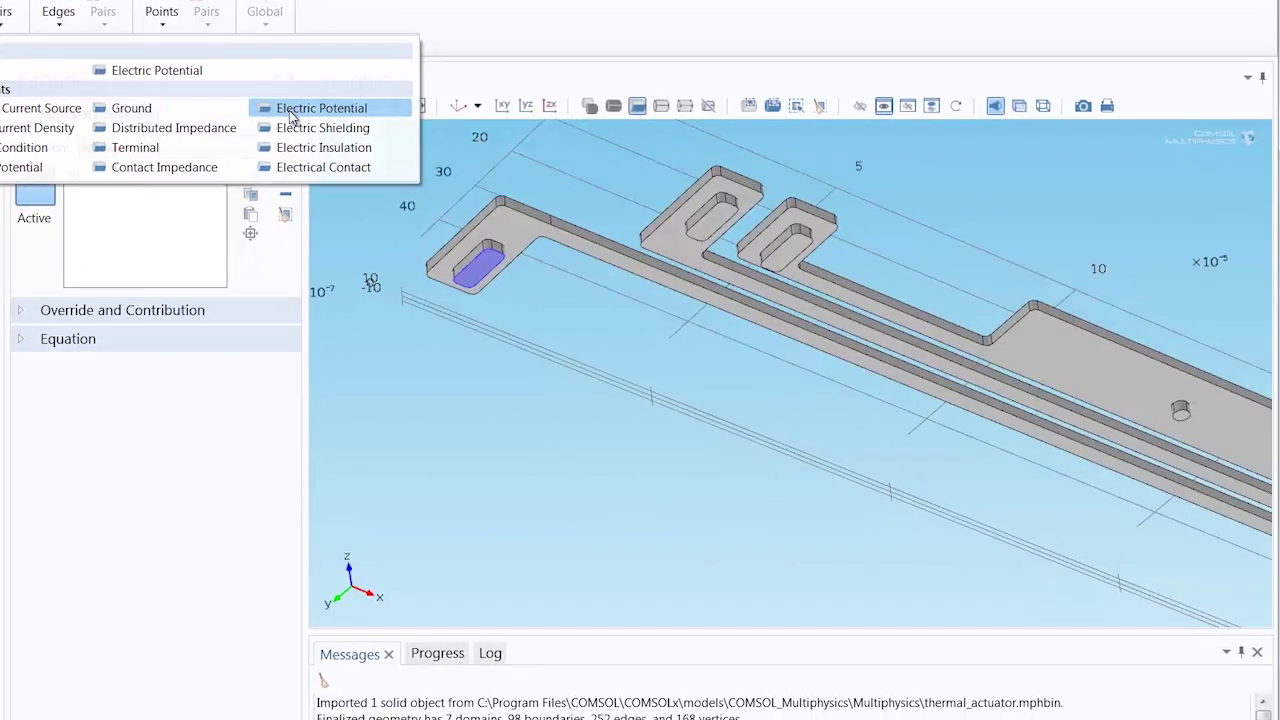
{"action": "left_click", "coordinate": [291, 110]}
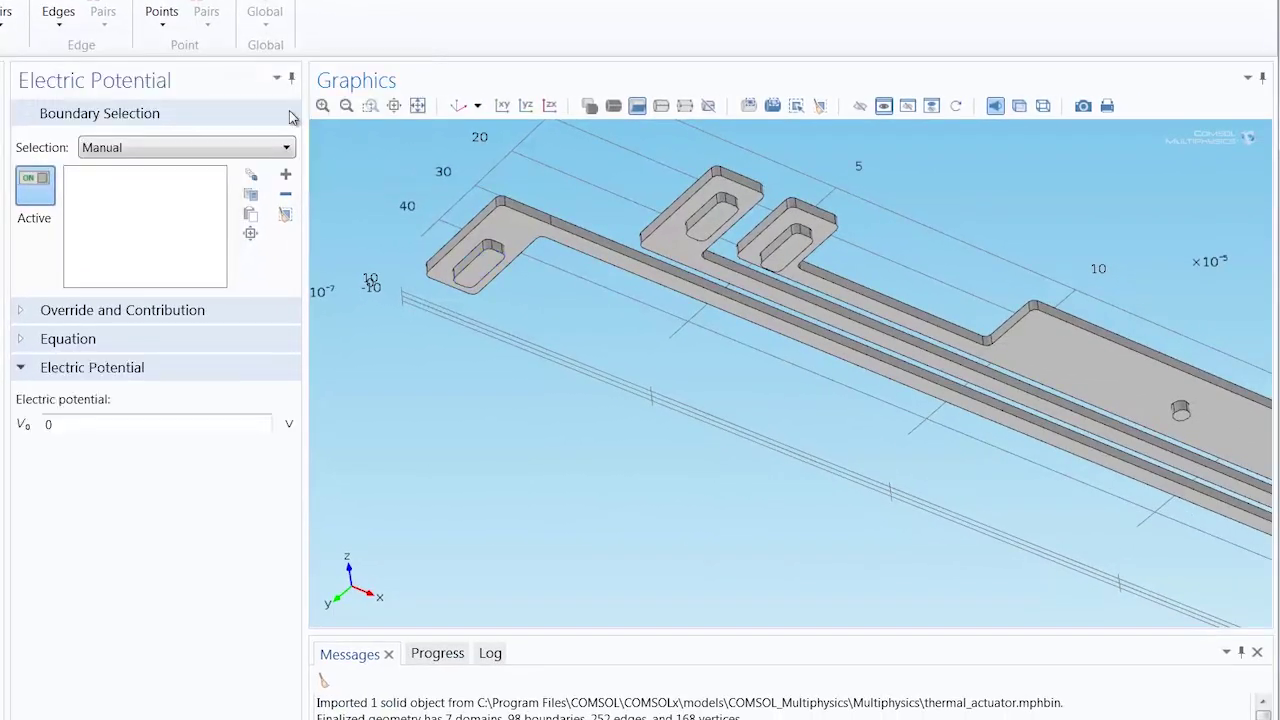
{"action": "left_click", "coordinate": [718, 230]}
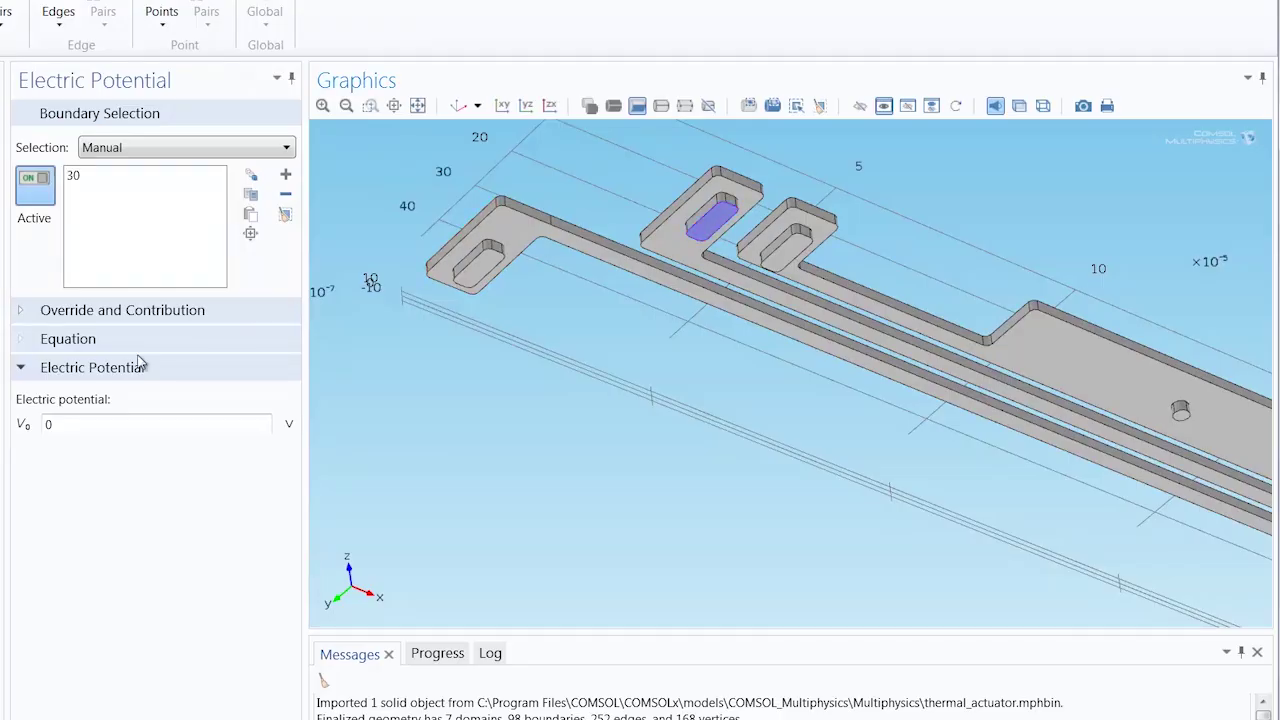
Step: Set the electric potential of the new boundary condition to 5[V]
{"action": "double_click", "coordinate": [50, 428]}
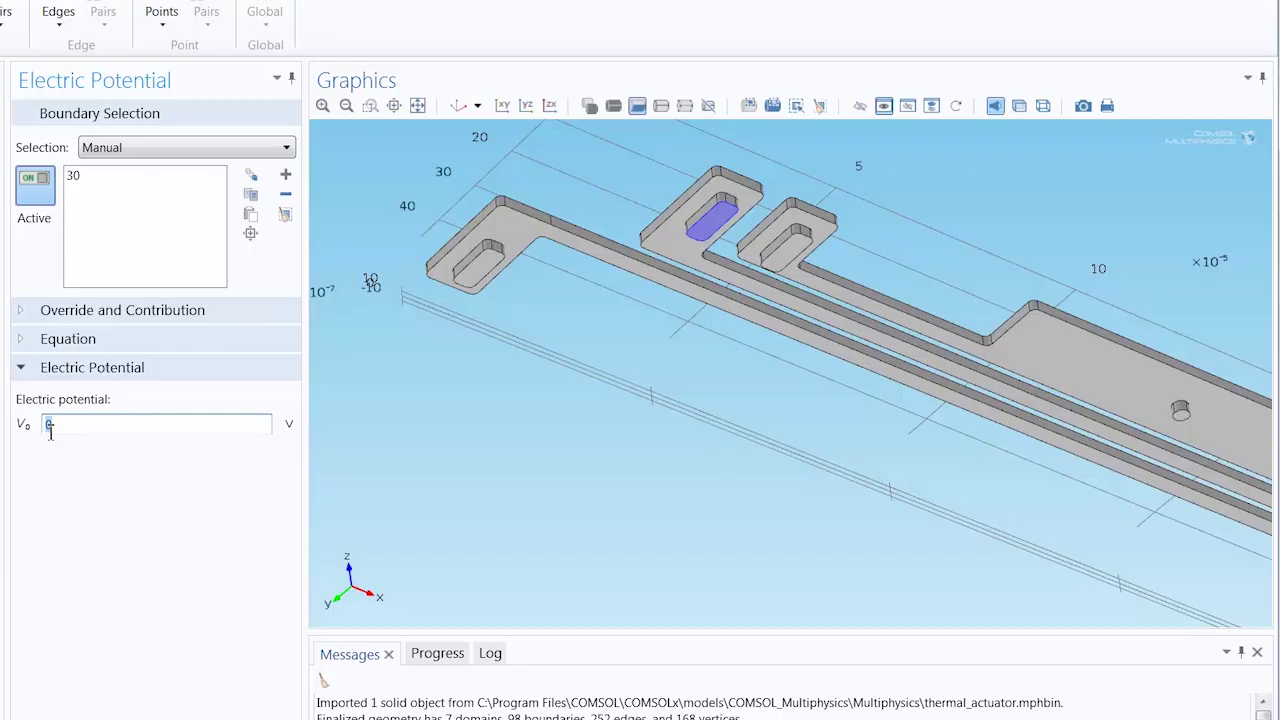
{"action": "type", "text": "5[V"}
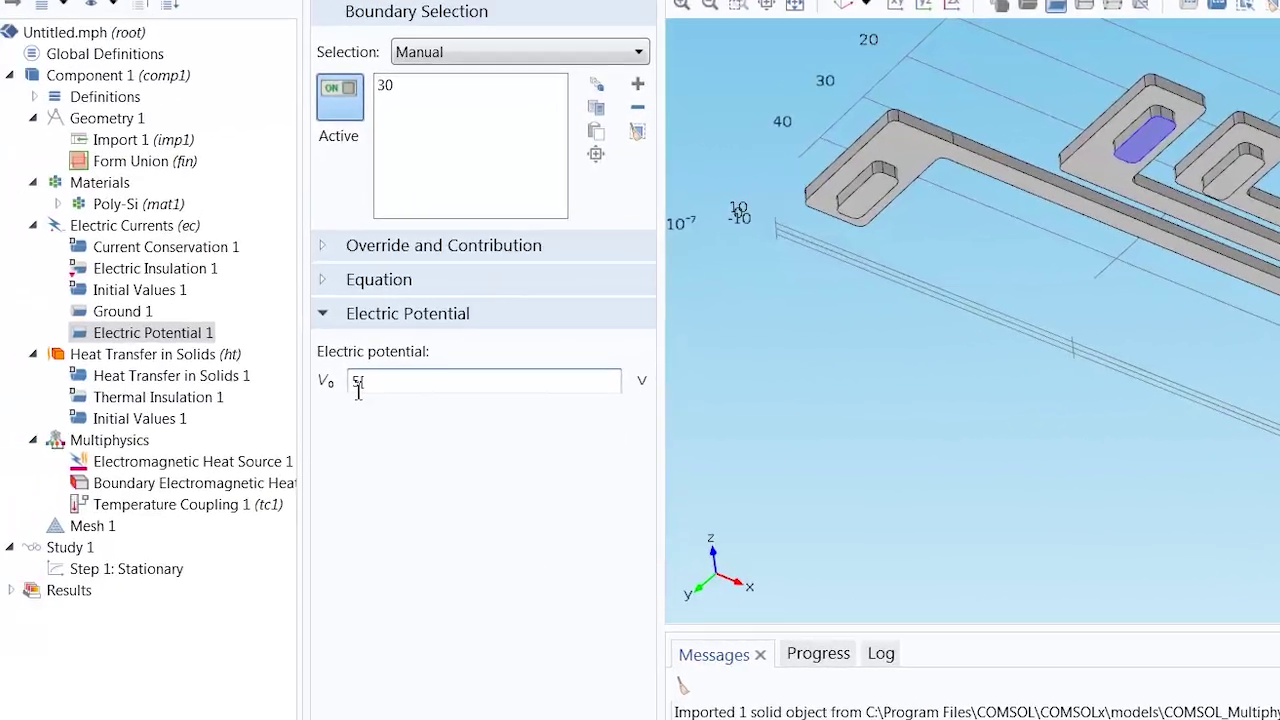
{"action": "type", "text": "]"}
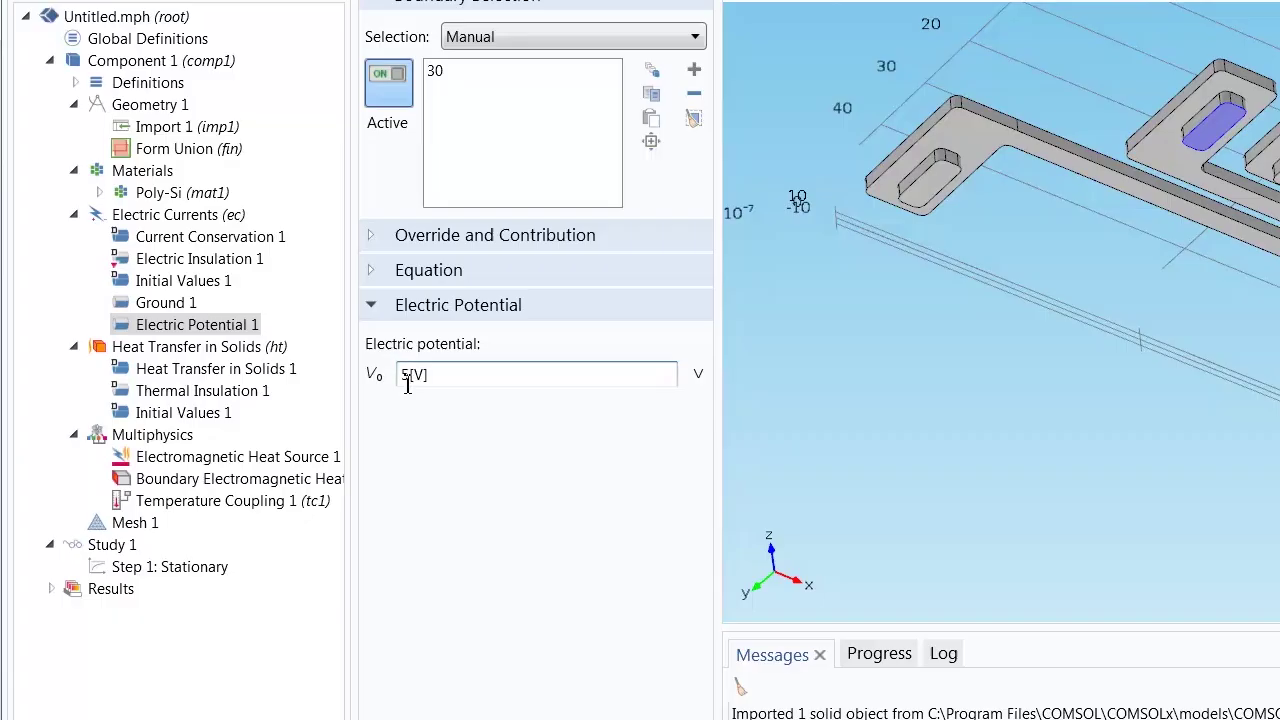
{"action": "left_click", "coordinate": [431, 418]}
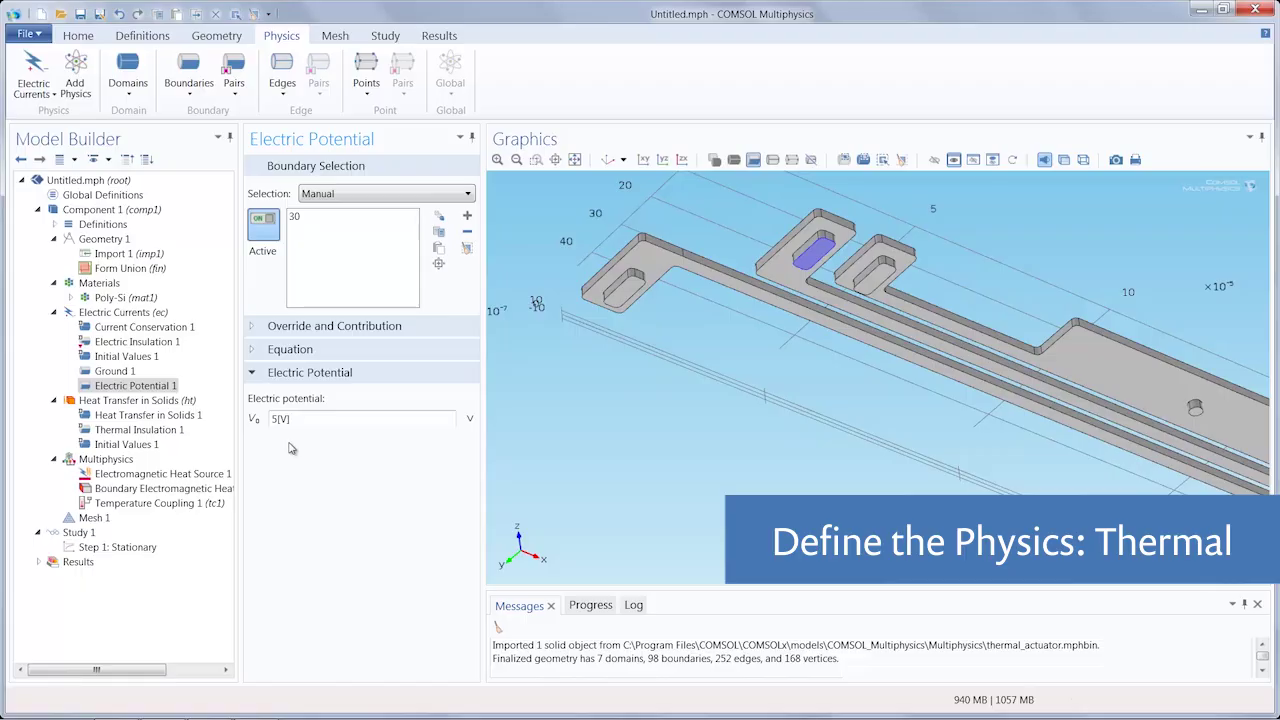
Step: Add a Heat Flux condition to Heat Transfer in Solids, applied to all boundaries except the actuator's top face, boundary 4
{"action": "left_click", "coordinate": [34, 88]}
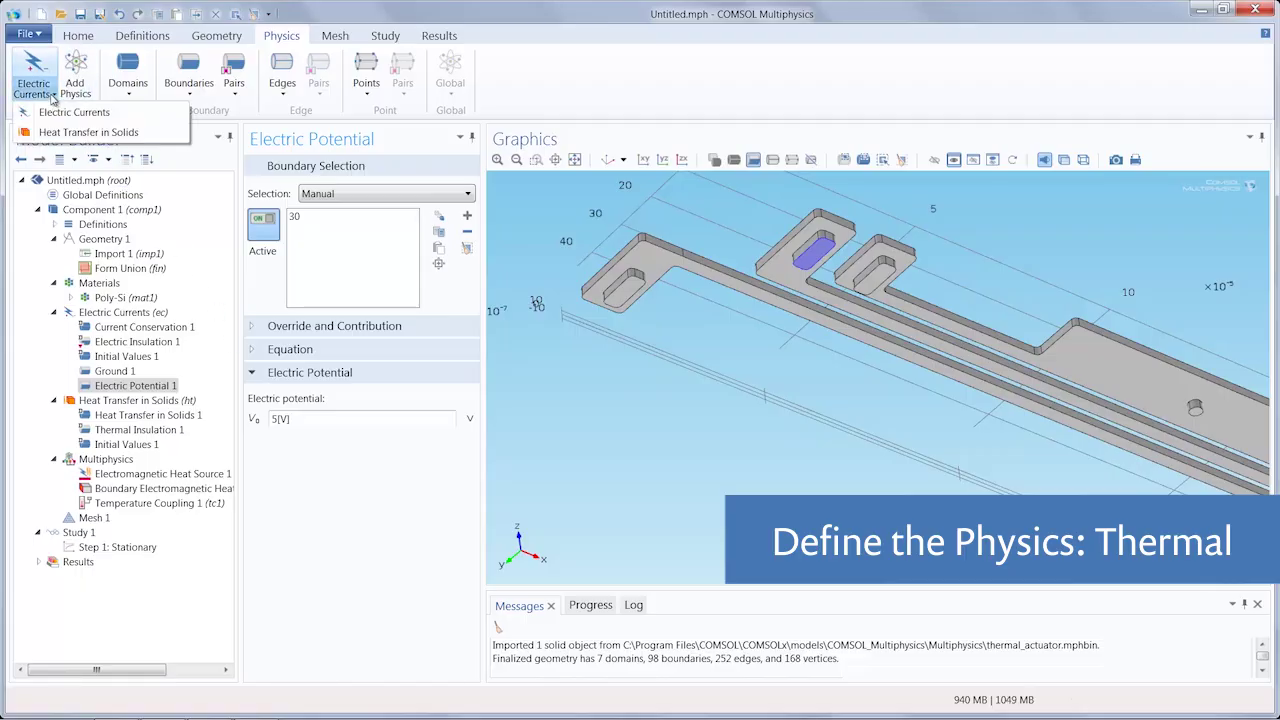
{"action": "left_click", "coordinate": [62, 132]}
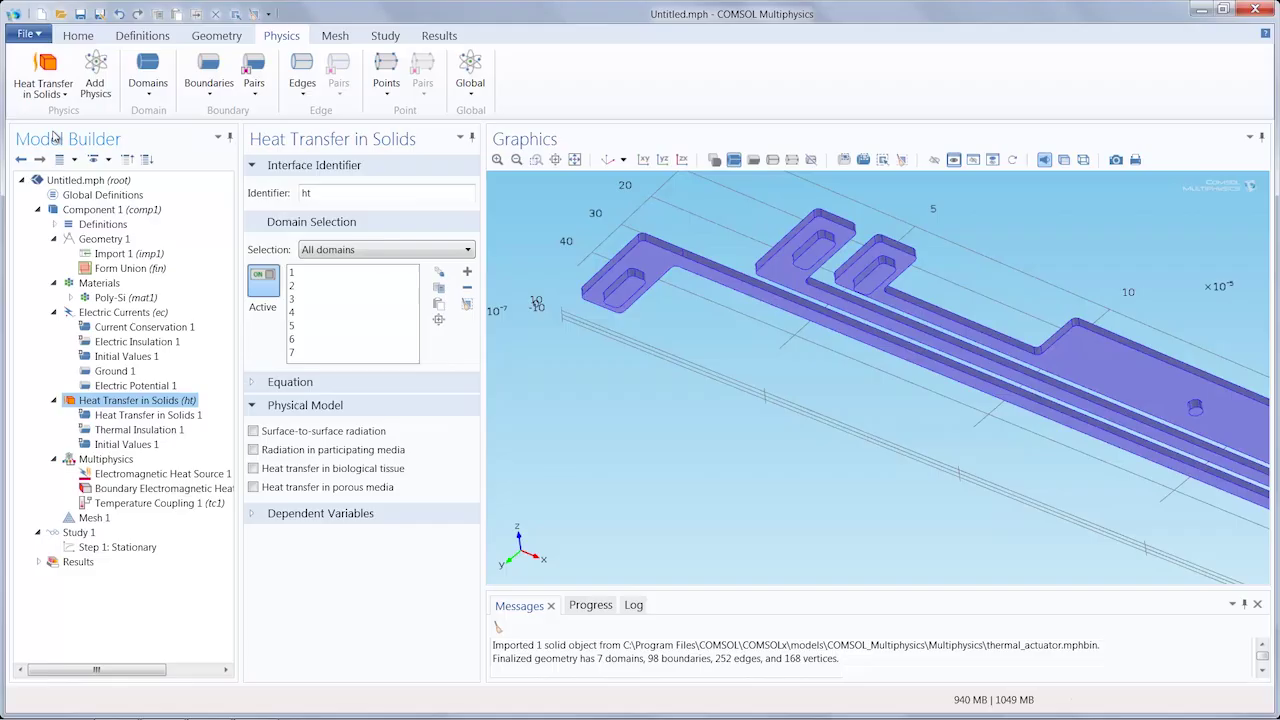
{"action": "left_click", "coordinate": [608, 160]}
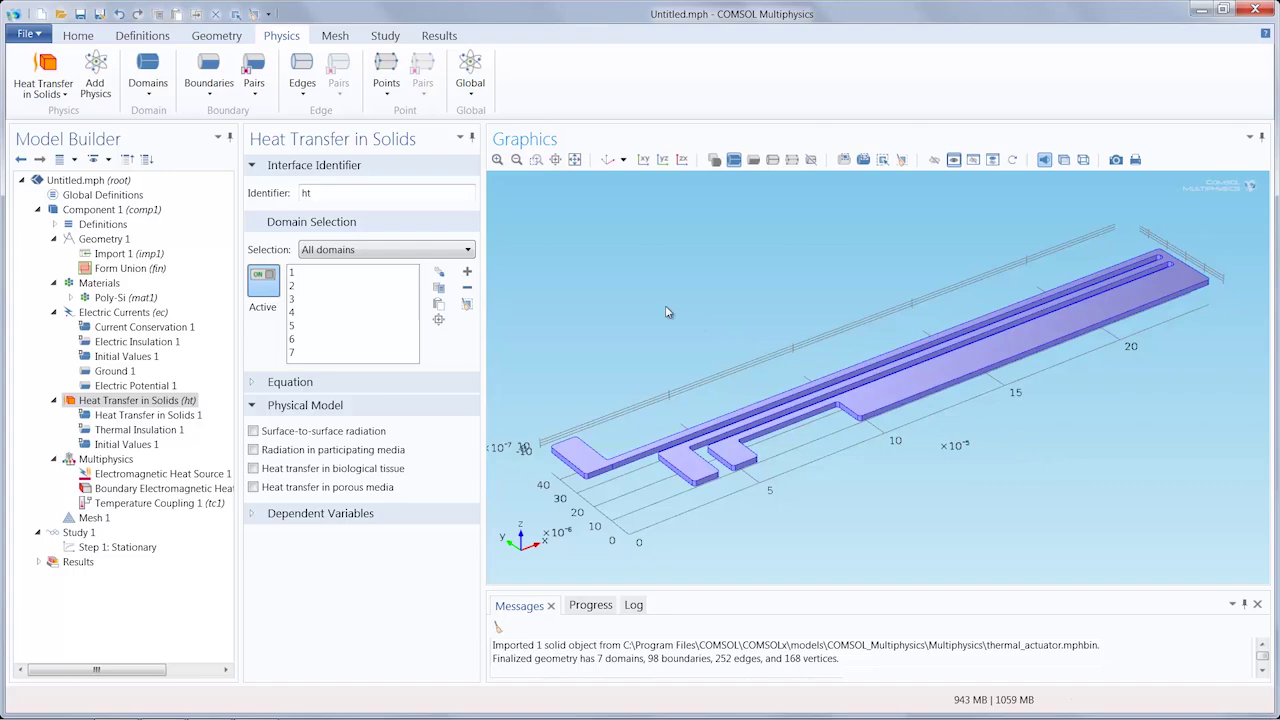
{"action": "left_click", "coordinate": [209, 94]}
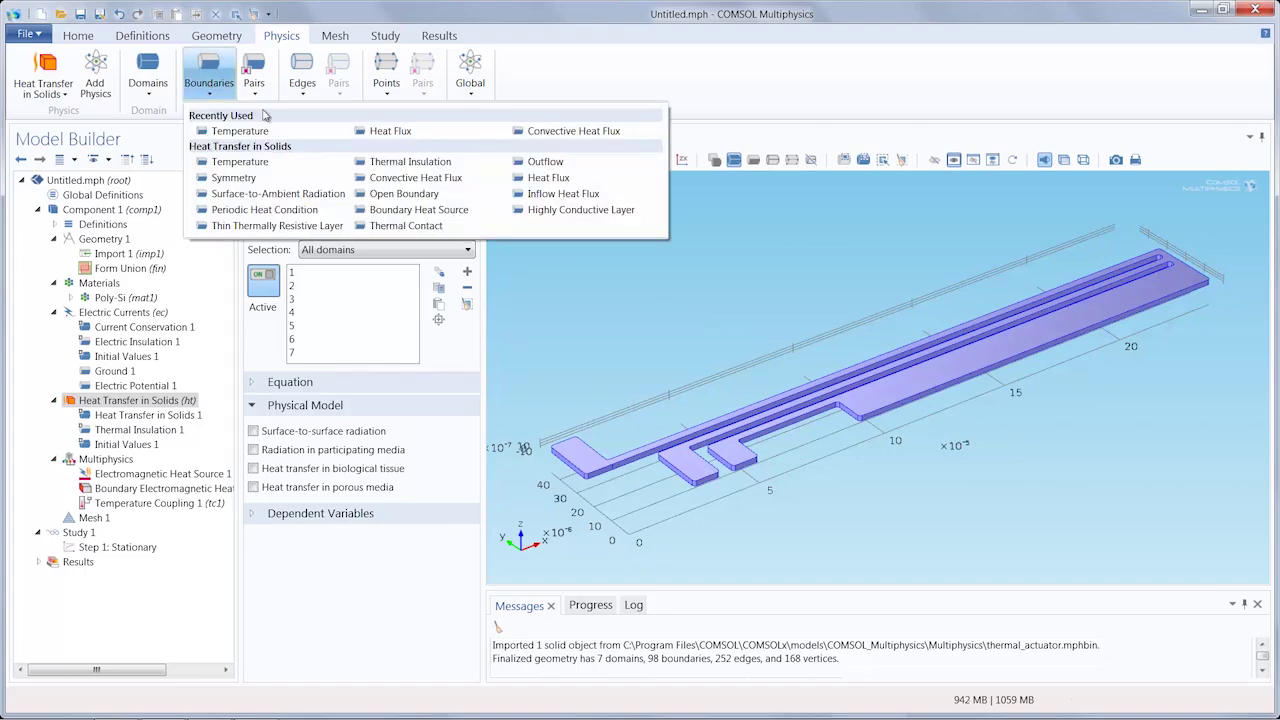
{"action": "left_click", "coordinate": [547, 178]}
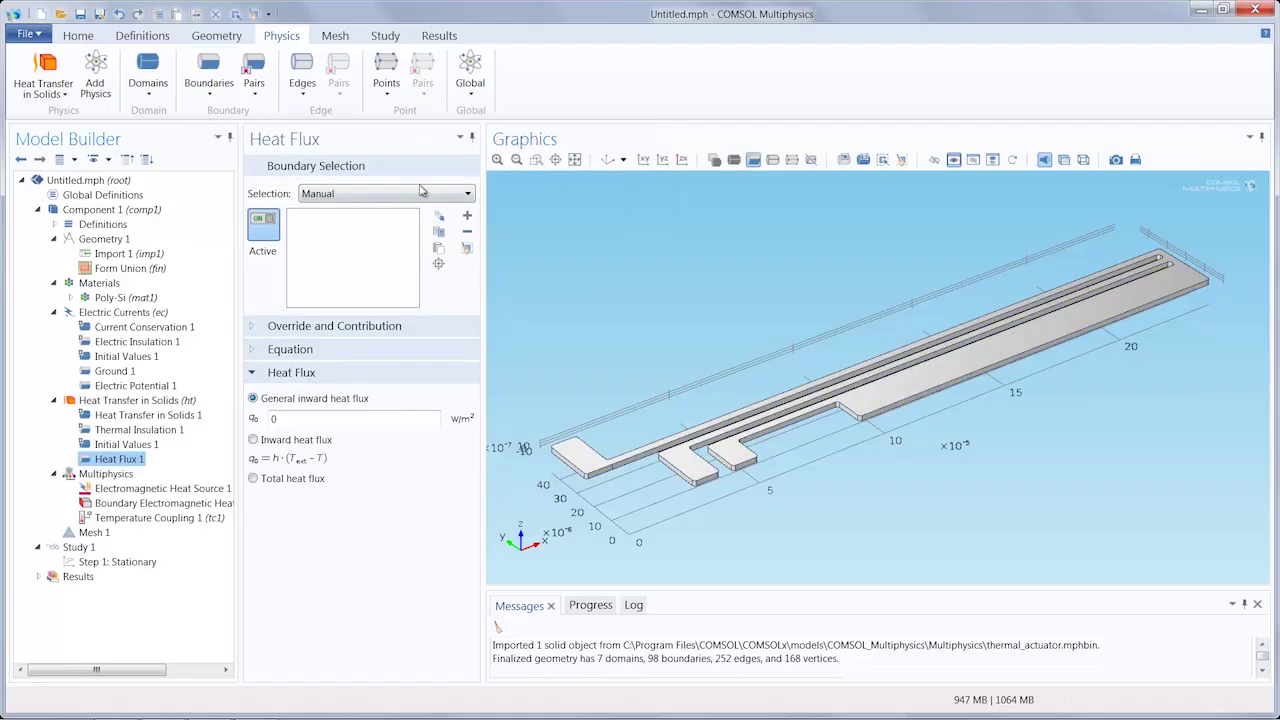
{"action": "left_click", "coordinate": [386, 194]}
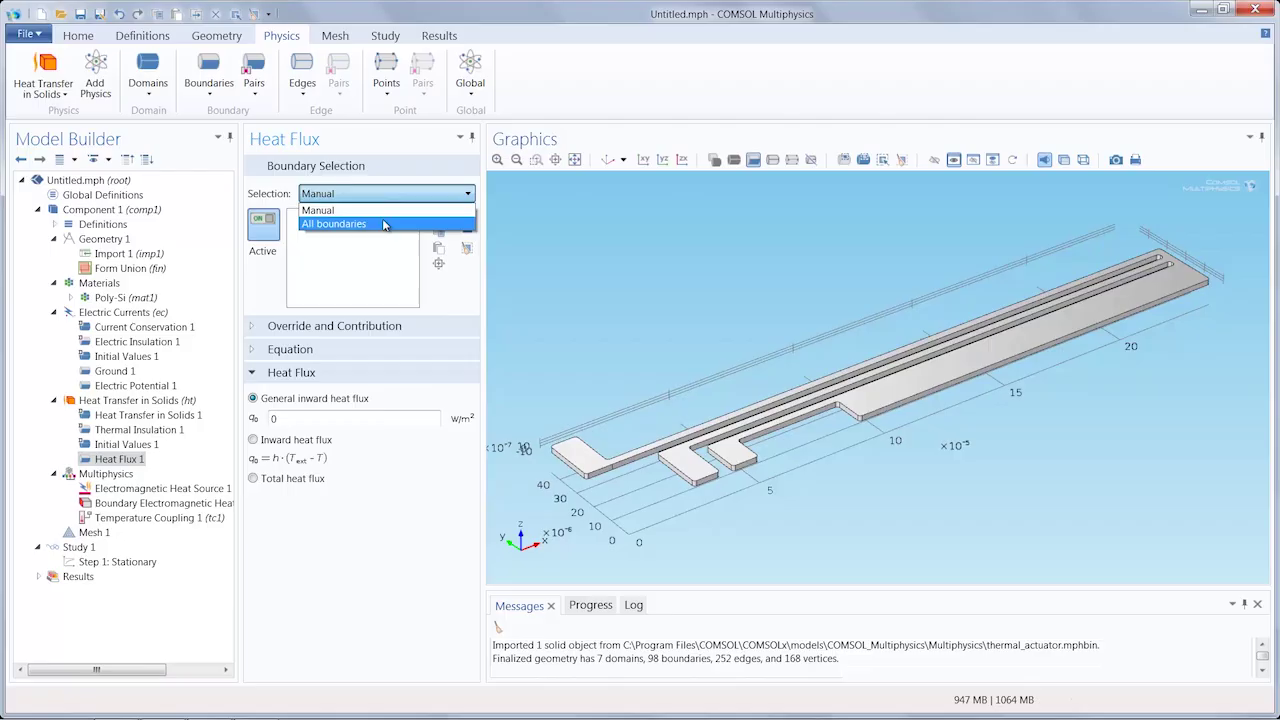
{"action": "left_click", "coordinate": [385, 222]}
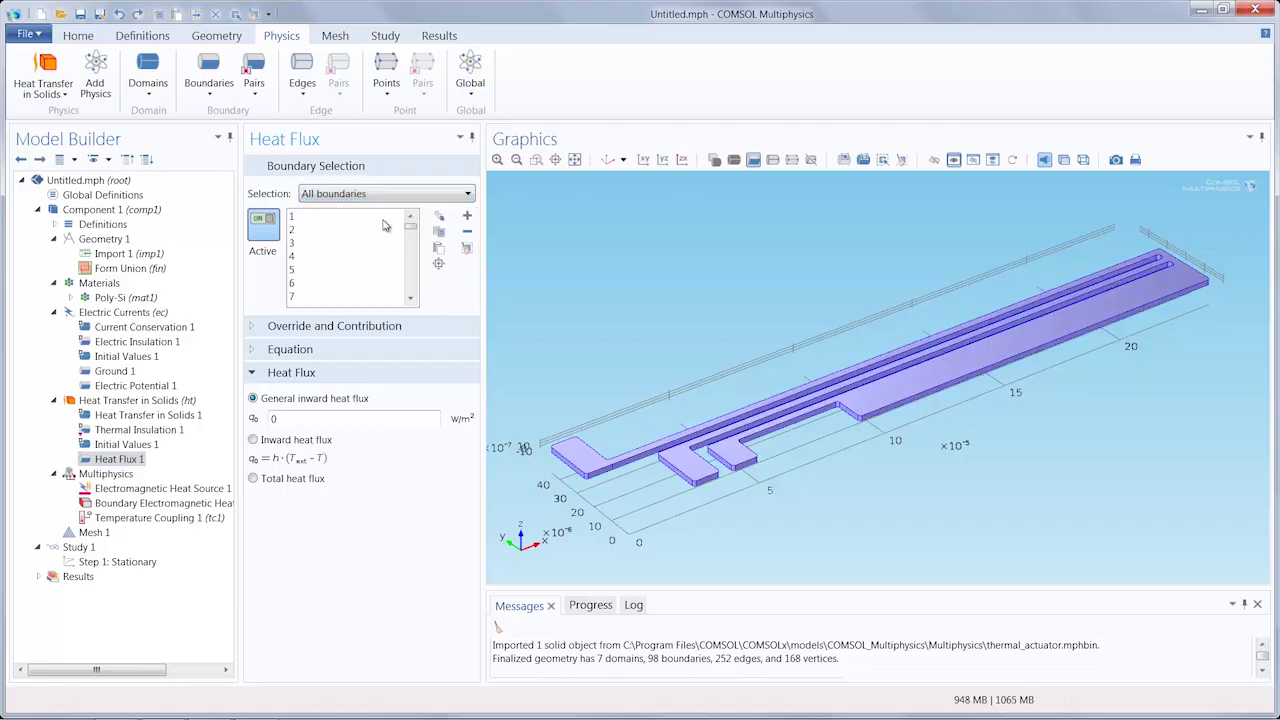
{"action": "left_click", "coordinate": [878, 400]}
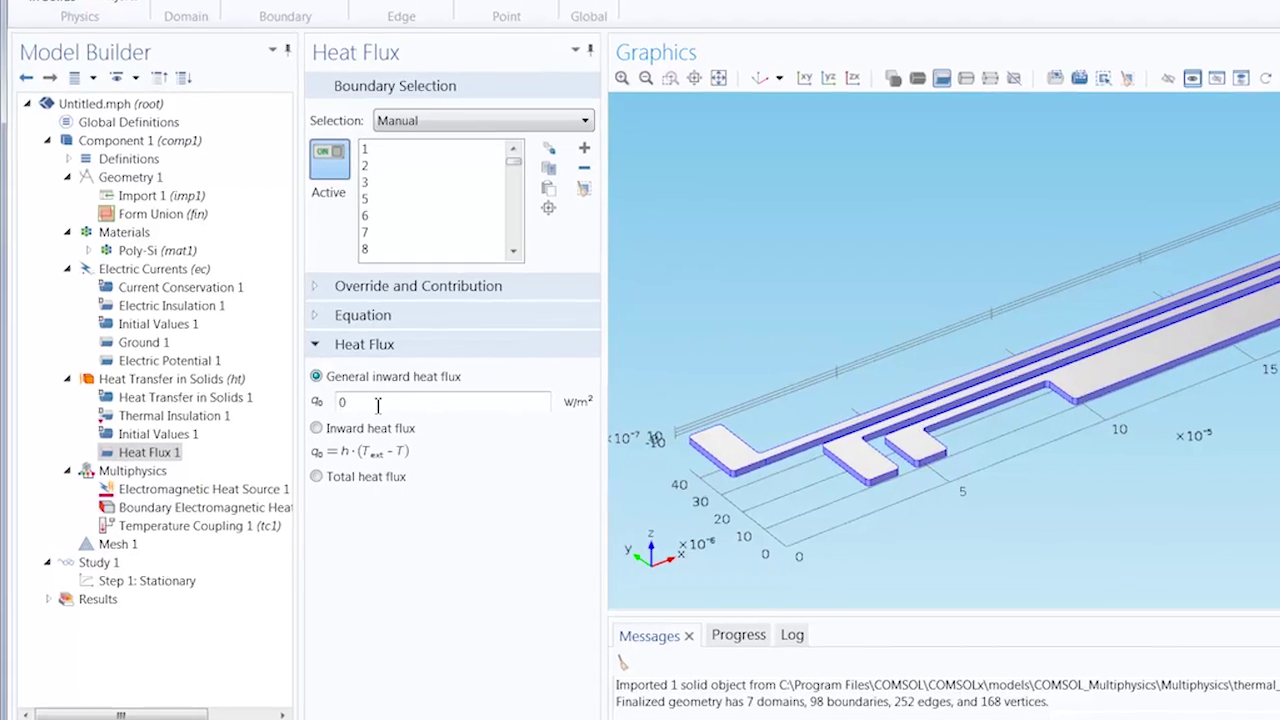
Step: Define the first Heat Flux as inward heat flux with a heat transfer coefficient of 20000[W/((m^2)*K)]
{"action": "left_click", "coordinate": [330, 428]}
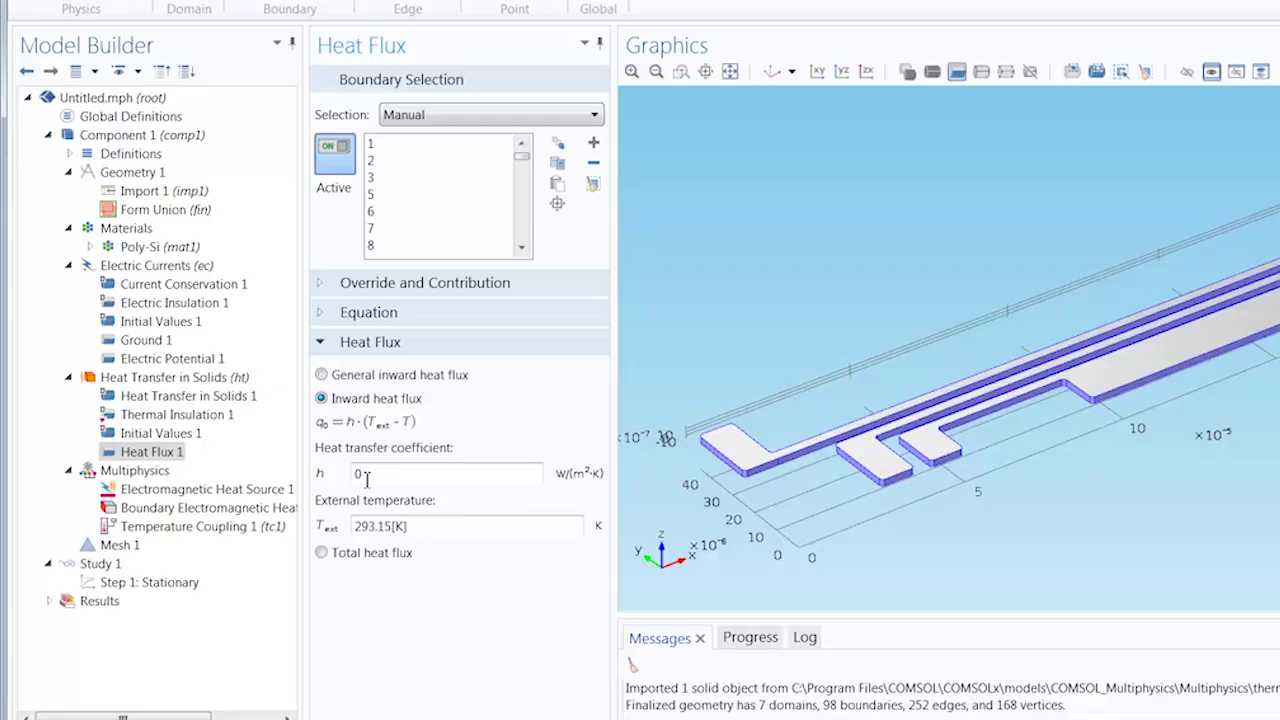
{"action": "double_click", "coordinate": [362, 475]}
{"action": "type", "text": "20000"}
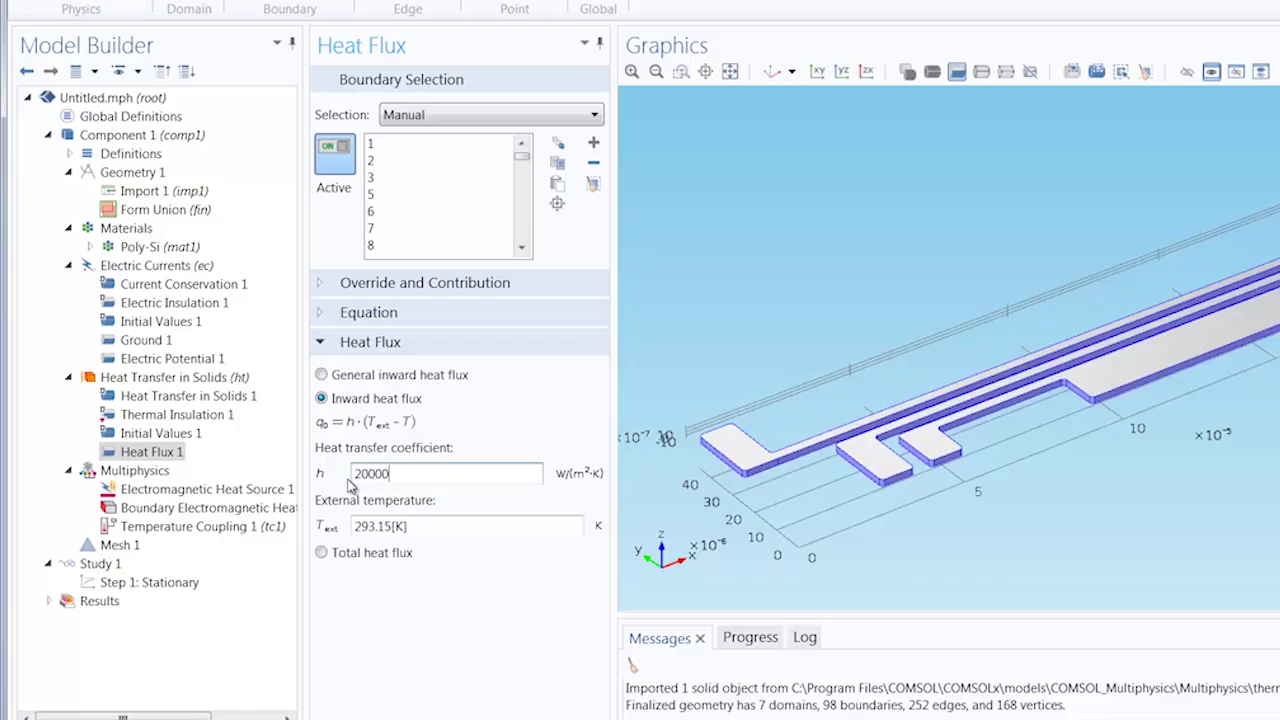
{"action": "type", "text": "[W/((m^2)*K)]"}
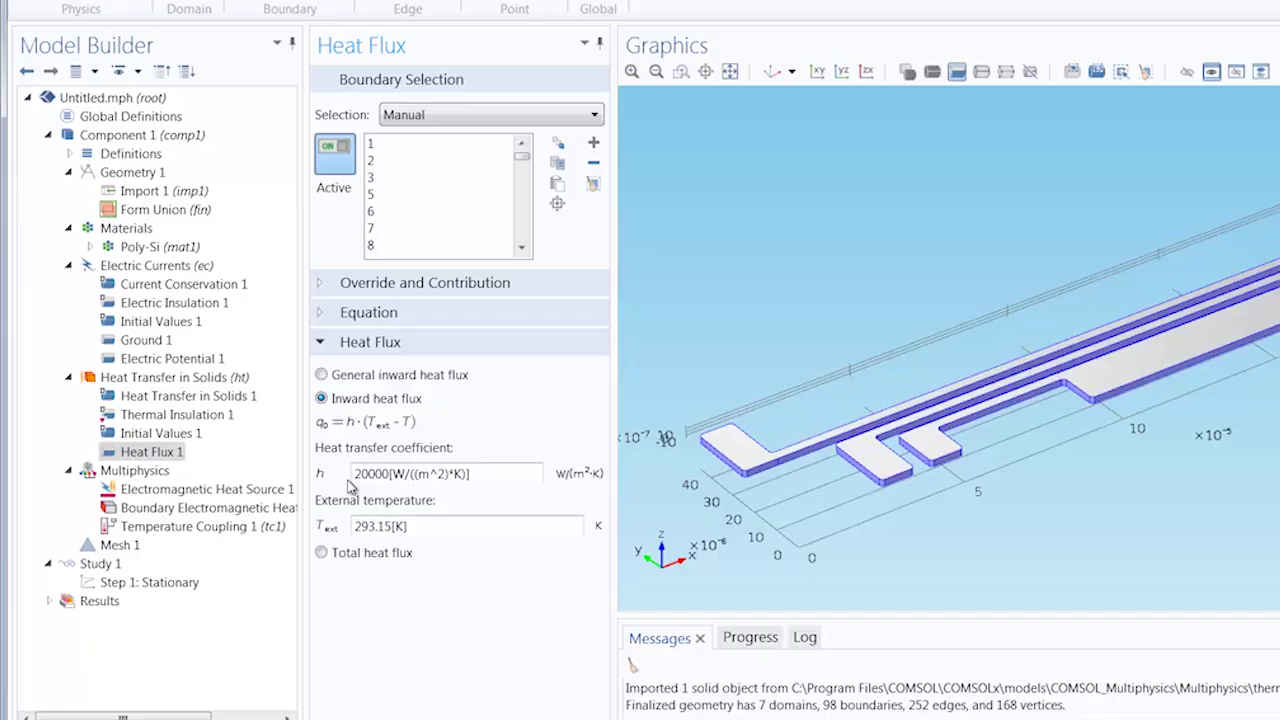
Step: Try degC in place of K in the heat transfer coefficient's unit, and restore K
{"action": "double_click", "coordinate": [458, 475]}
{"action": "type", "text": "degC"}
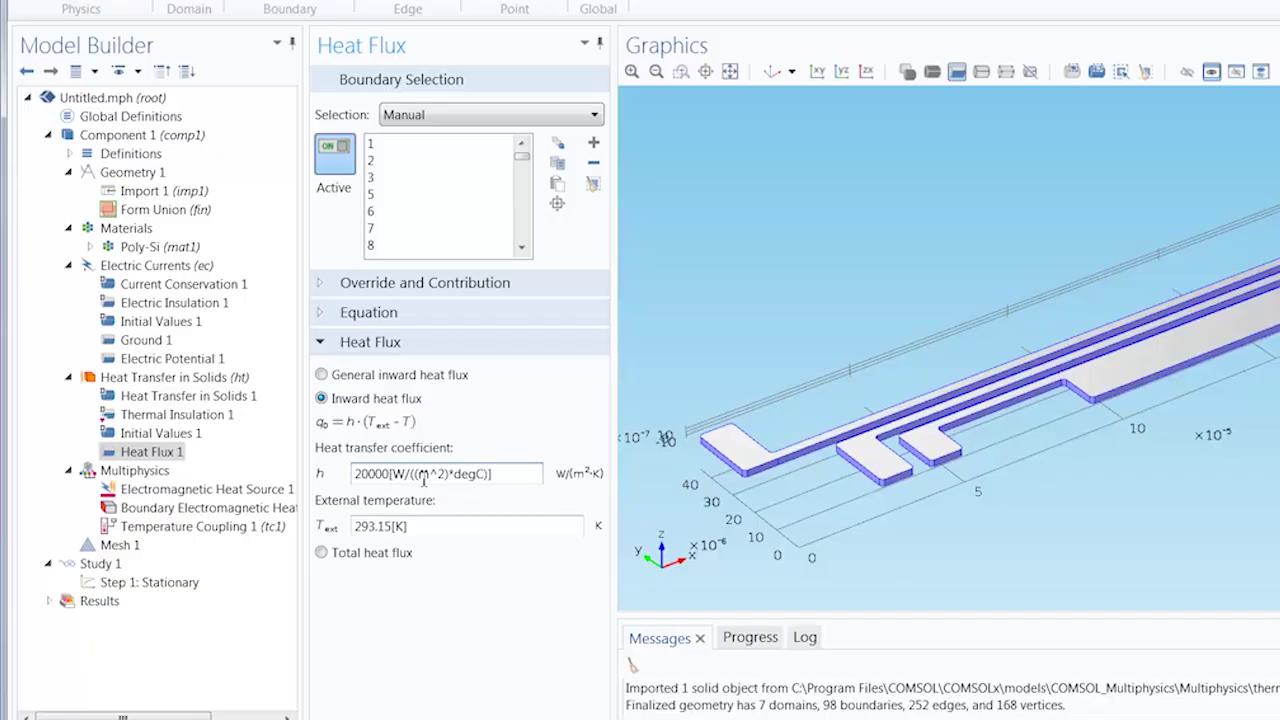
{"action": "left_click", "coordinate": [455, 505]}
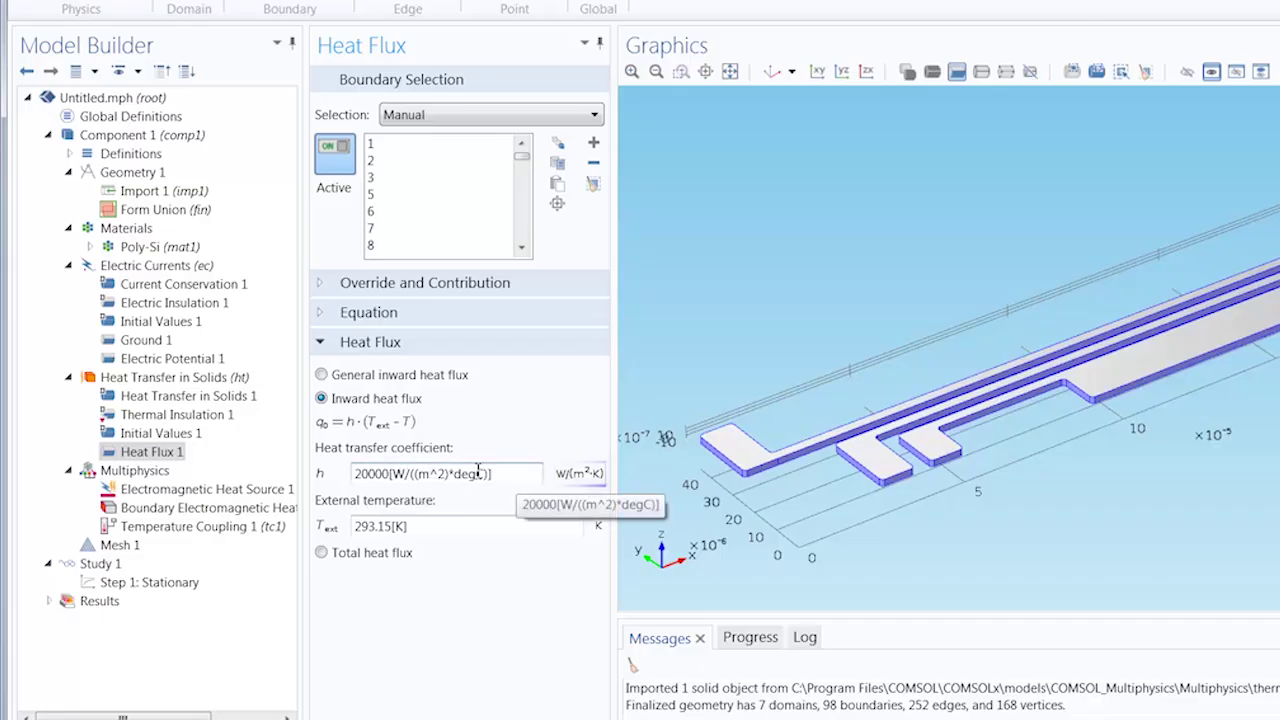
{"action": "left_click_drag", "start_coordinate": [456, 474], "coordinate": [484, 478]}
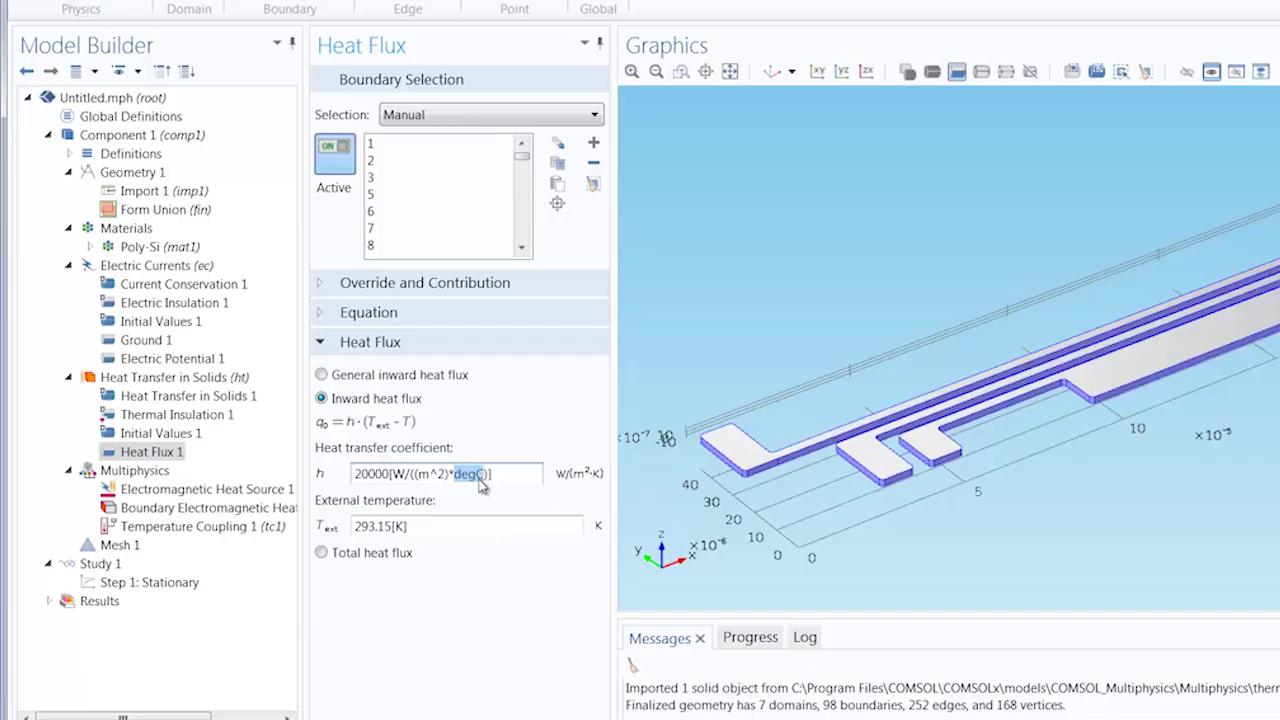
{"action": "type", "text": "K"}
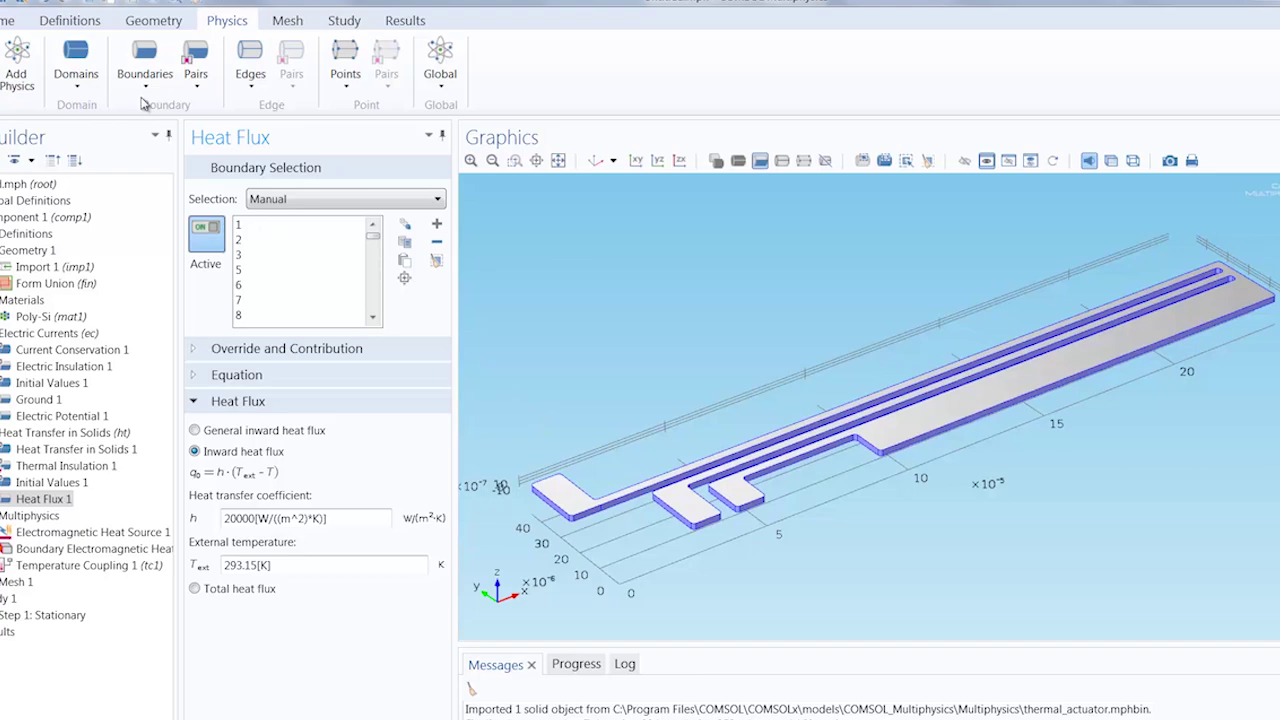
Step: Add a second Heat Flux condition on the top face, boundary 4, as inward heat flux with a heat transfer coefficient of 400 W/(m²·K)
{"action": "left_click", "coordinate": [145, 72]}
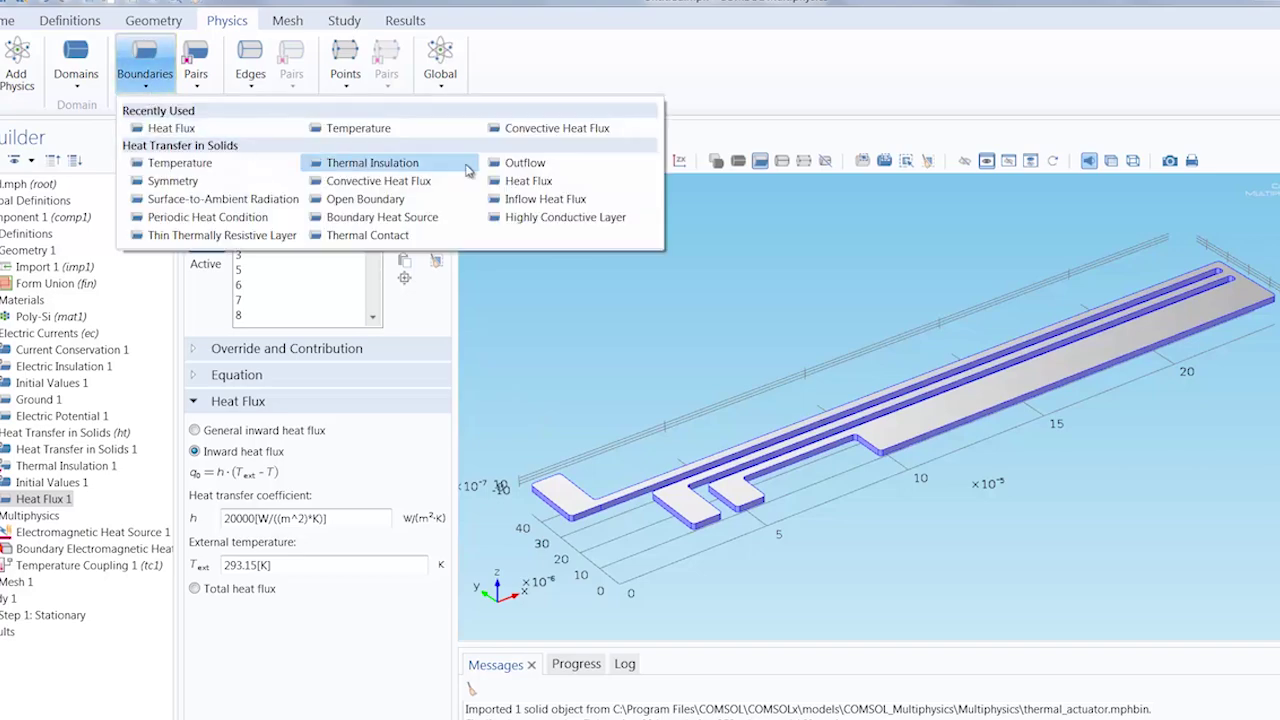
{"action": "left_click", "coordinate": [515, 180]}
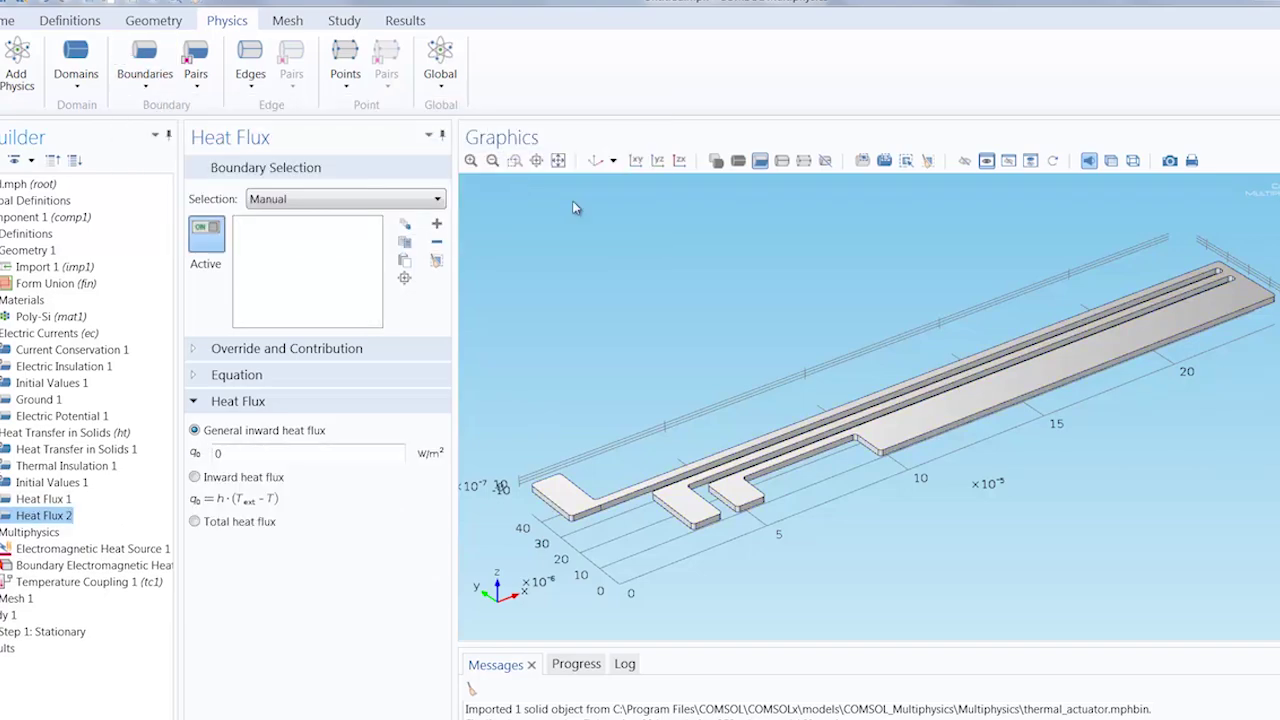
{"action": "left_click", "coordinate": [899, 437]}
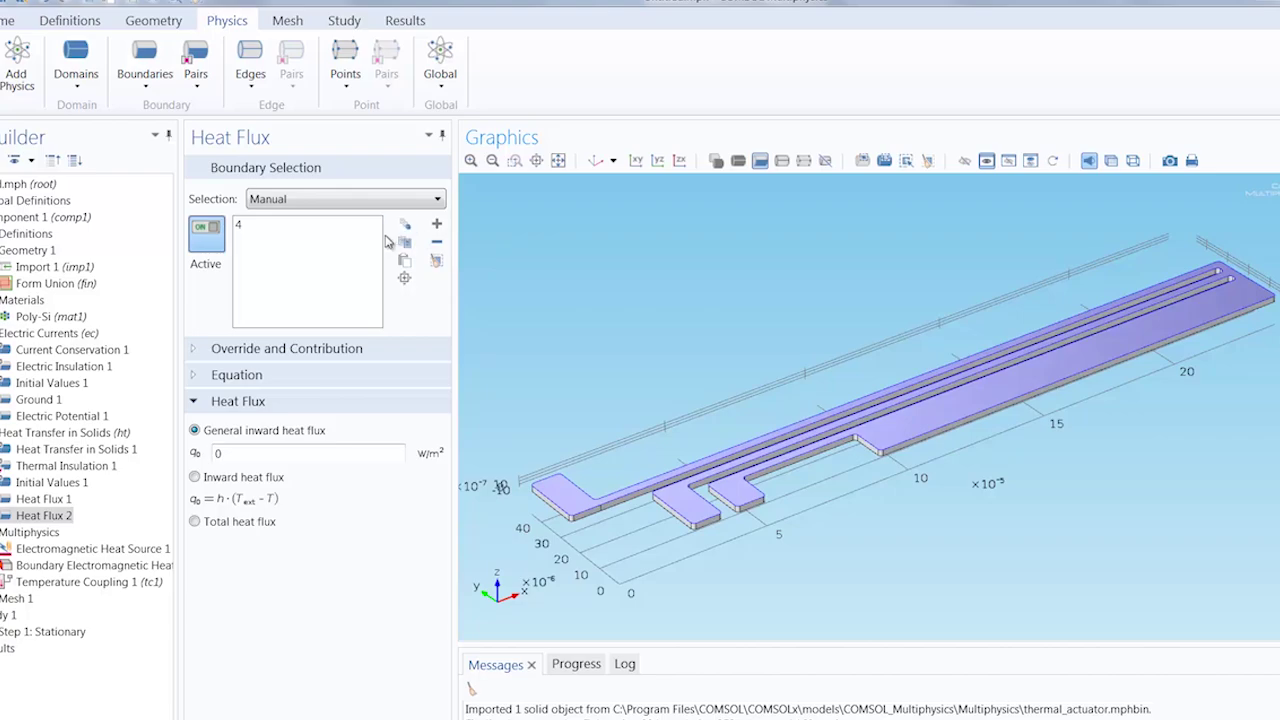
{"action": "left_click", "coordinate": [217, 483]}
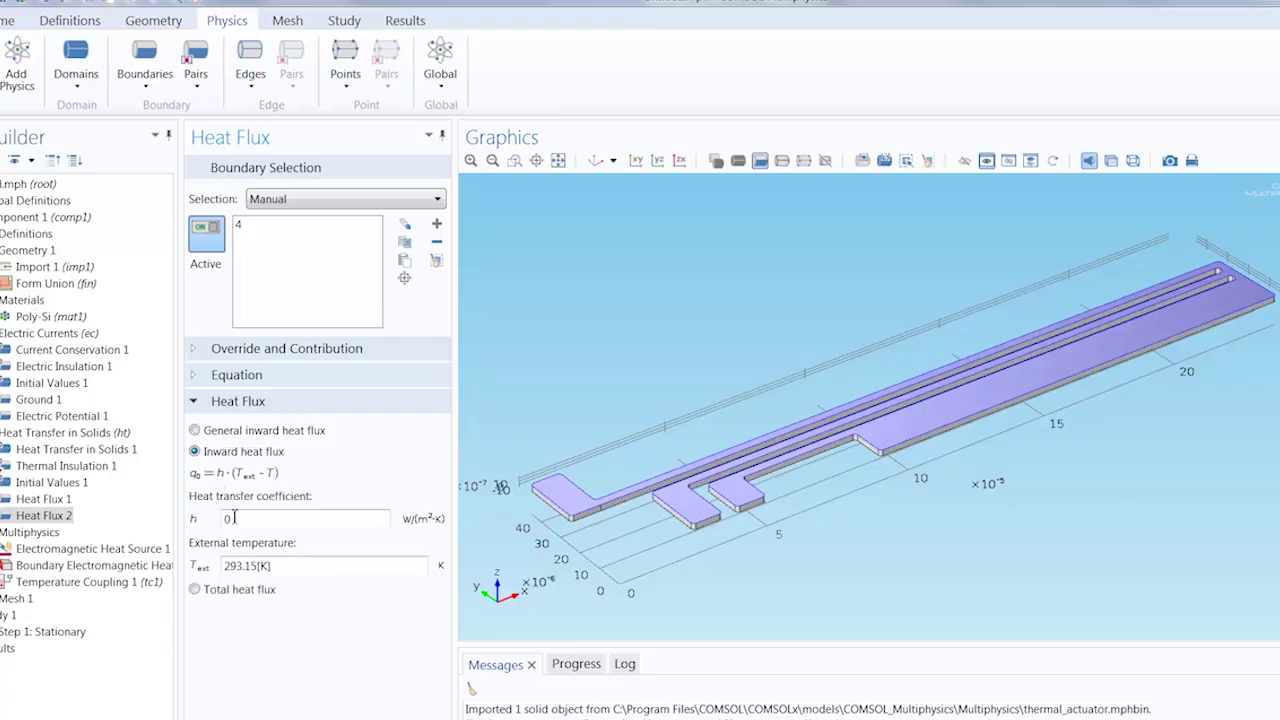
{"action": "left_click", "coordinate": [229, 518]}
{"action": "type", "text": "400"}
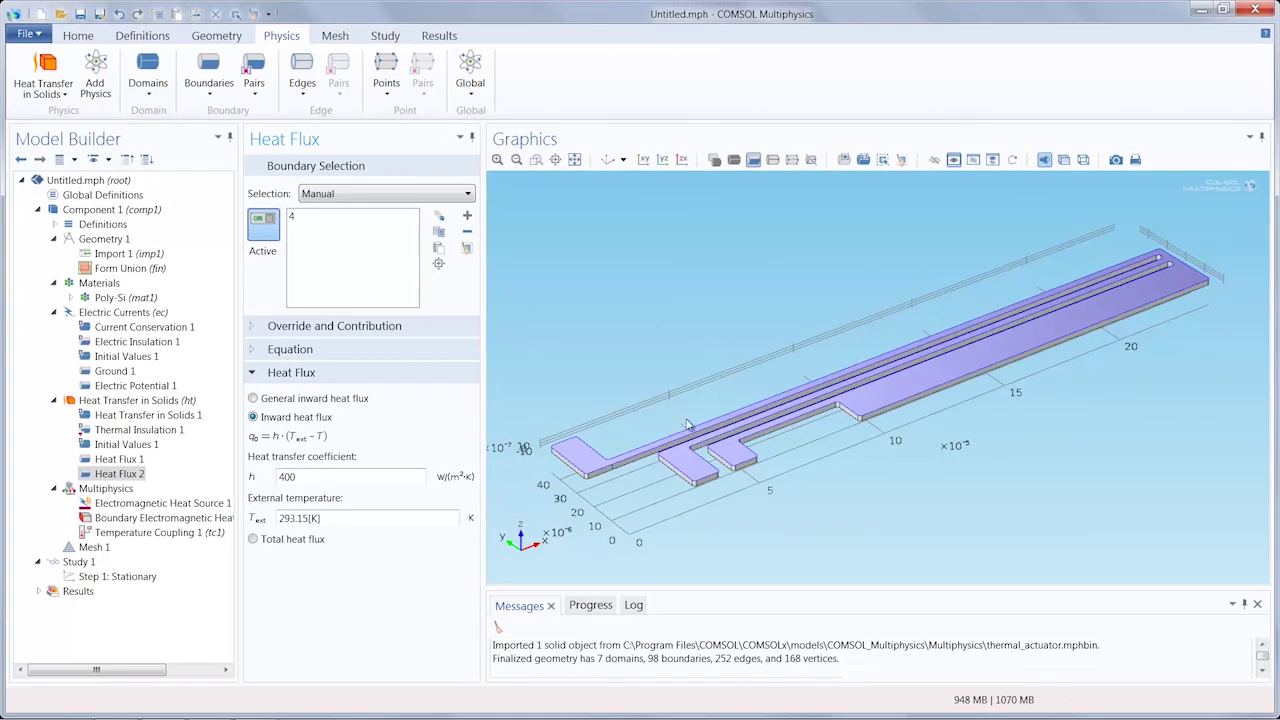
Step: Add a Temperature condition to Heat Transfer in Solids and assign it to the underside contact faces of the three pads, boundaries 10, 30 and 50
{"action": "left_click_drag", "start_coordinate": [793, 467], "coordinate": [745, 345]}
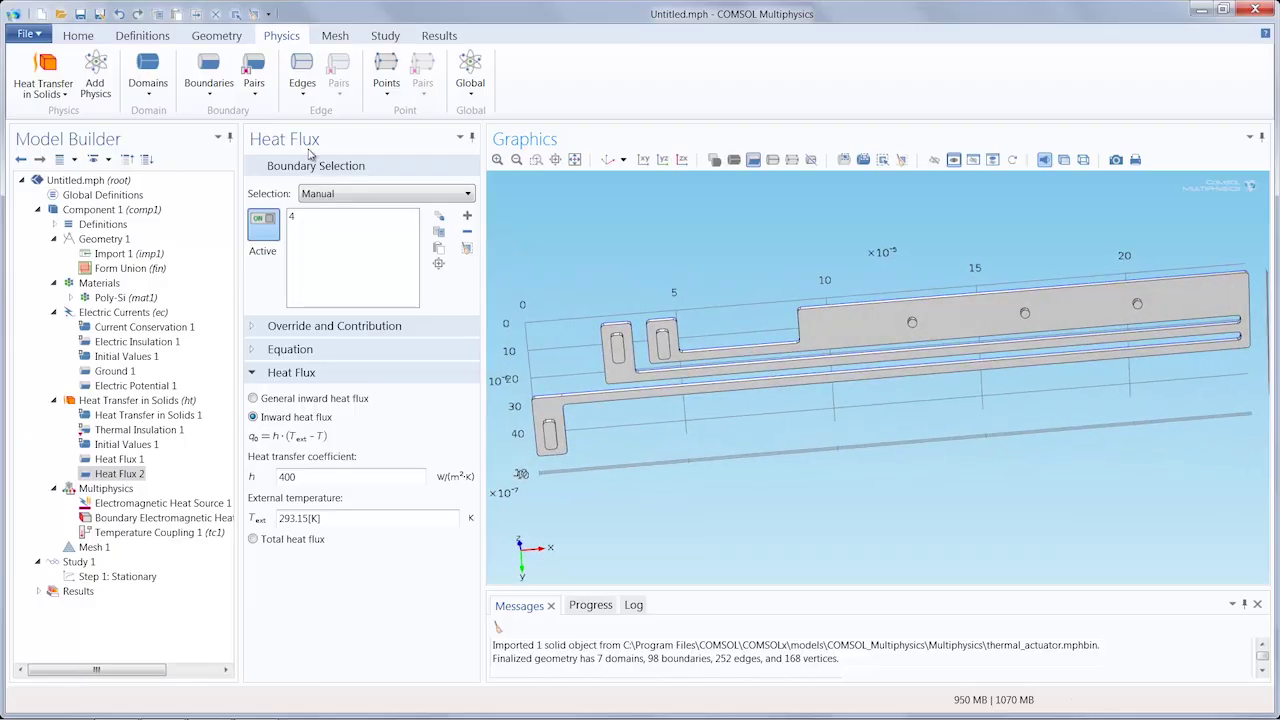
{"action": "left_click", "coordinate": [222, 95]}
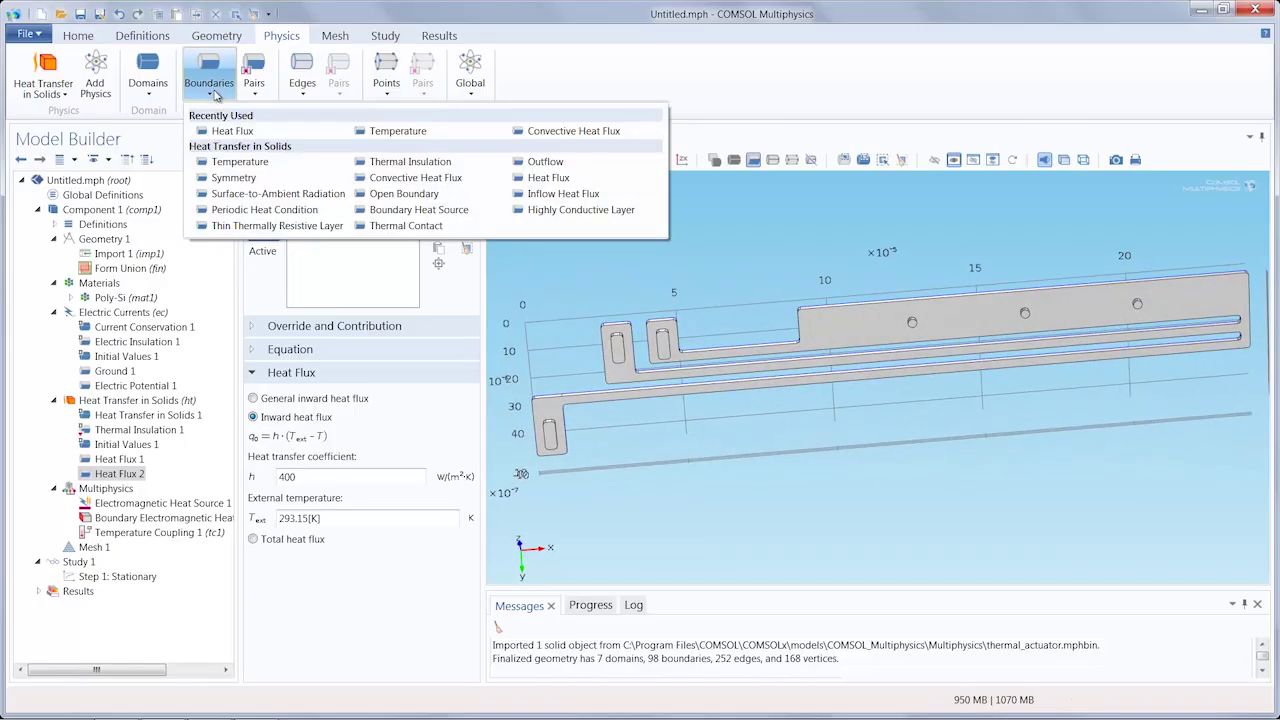
{"action": "left_click", "coordinate": [415, 136]}
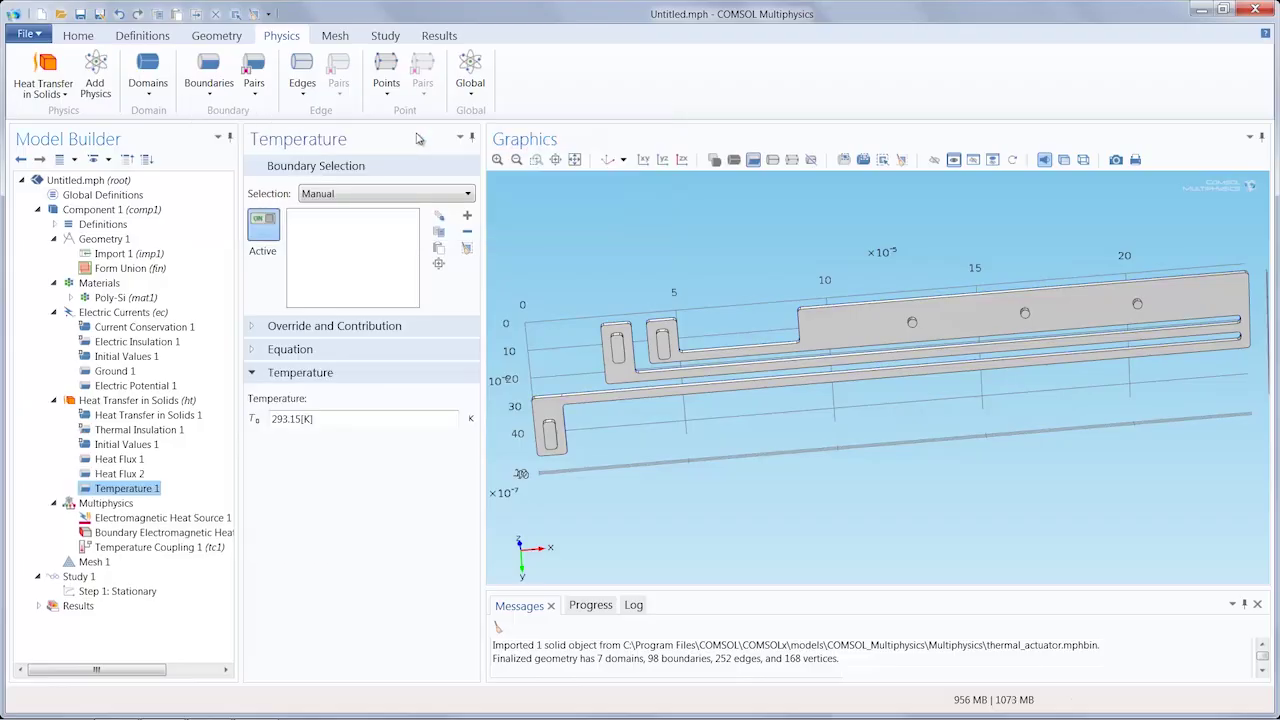
{"action": "left_click", "coordinate": [551, 433]}
{"action": "left_click", "coordinate": [617, 350]}
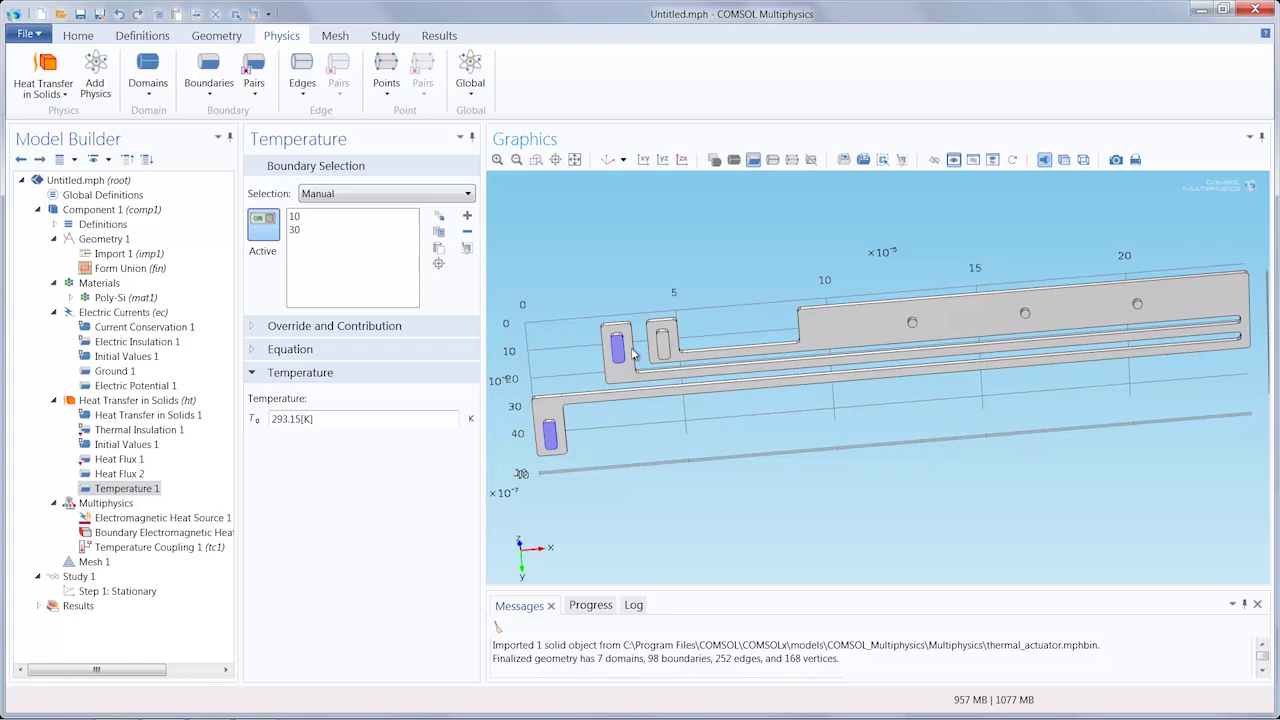
{"action": "left_click", "coordinate": [663, 345]}
Step: Add the underside contact faces of the three dimples, boundaries 70, 76 and 82, to the Temperature condition
{"action": "middle_click_drag", "start_coordinate": [927, 298], "coordinate": [907, 203]}
{"action": "right_click_drag", "start_coordinate": [907, 203], "coordinate": [600, 215]}
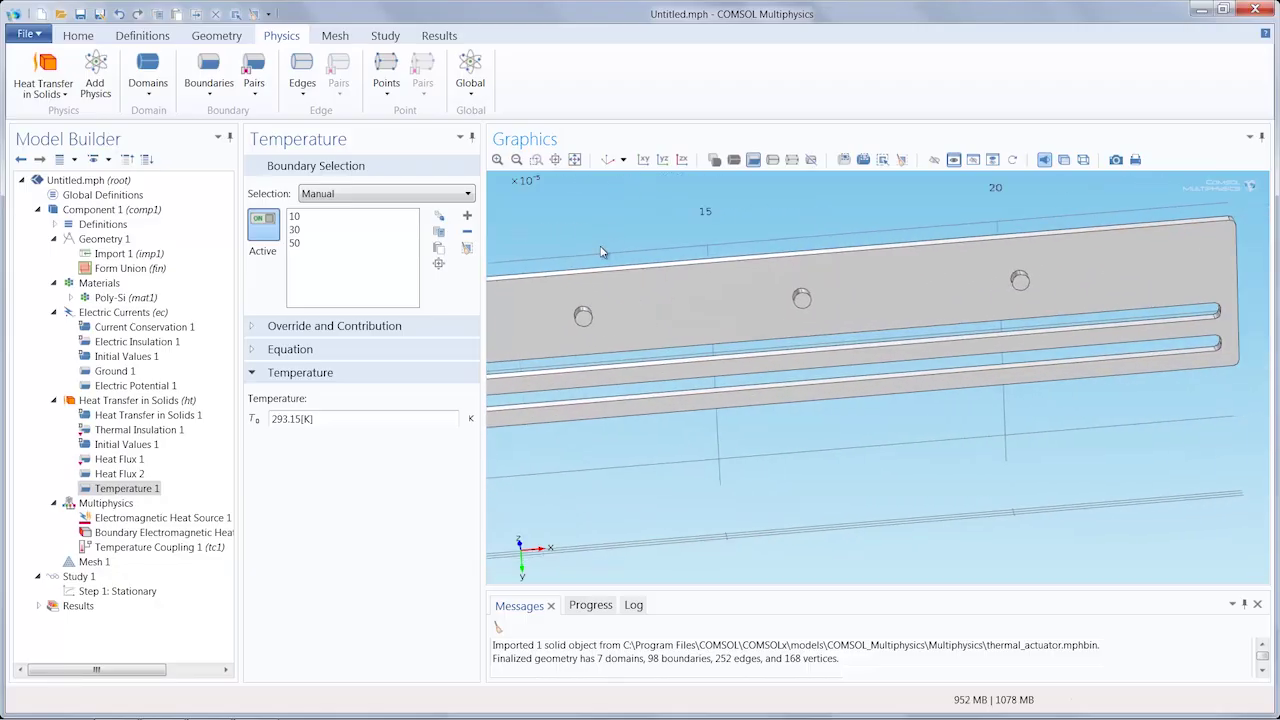
{"action": "left_click", "coordinate": [583, 318]}
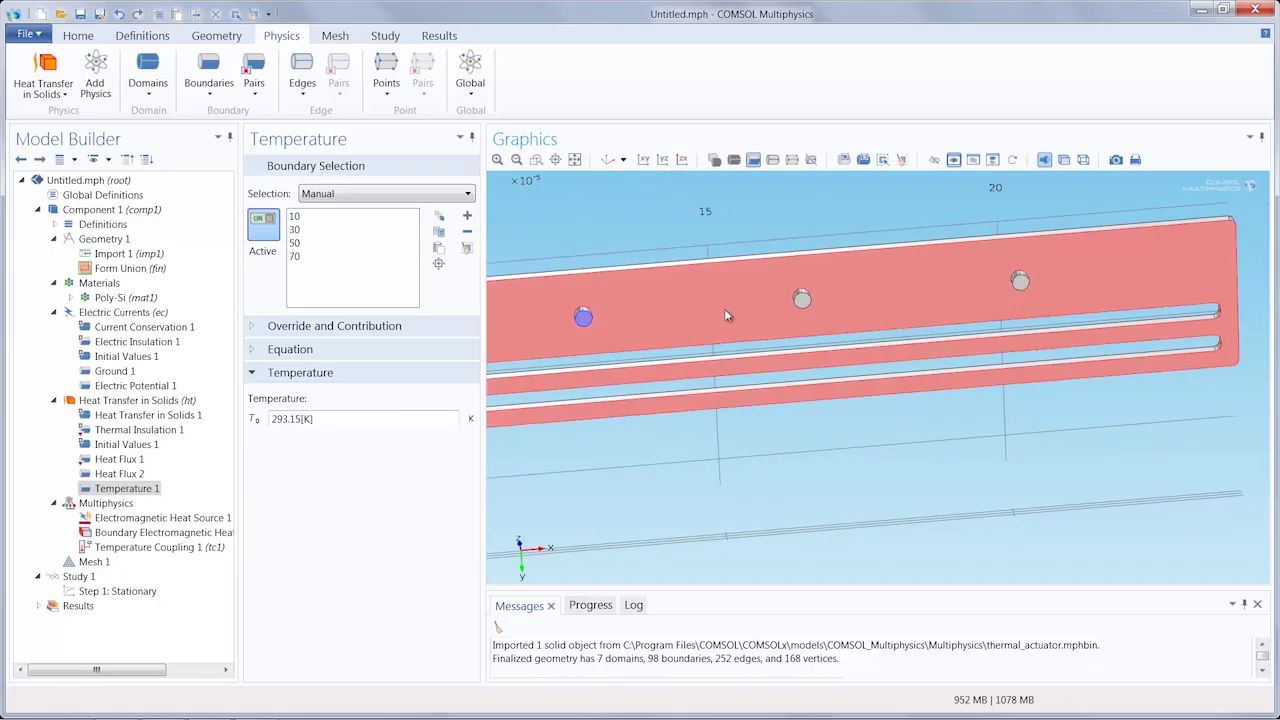
{"action": "left_click", "coordinate": [804, 300]}
{"action": "left_click", "coordinate": [1020, 282]}
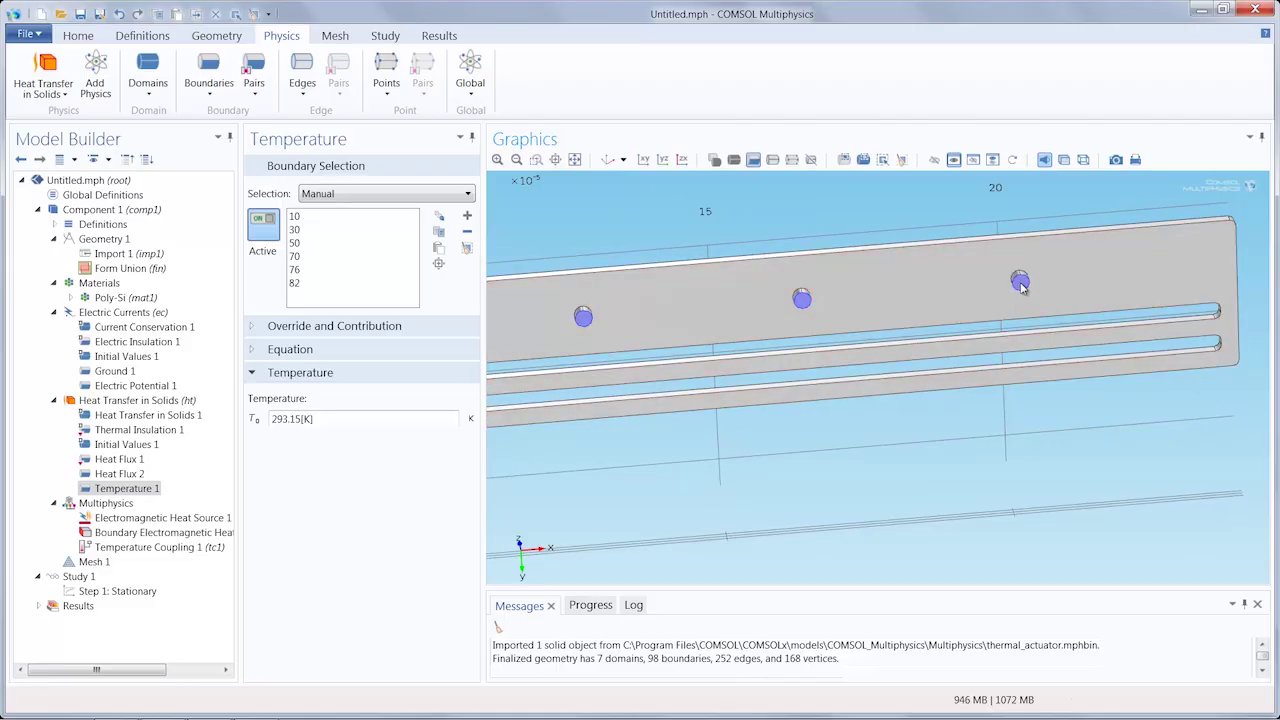
{"action": "left_click", "coordinate": [607, 160]}
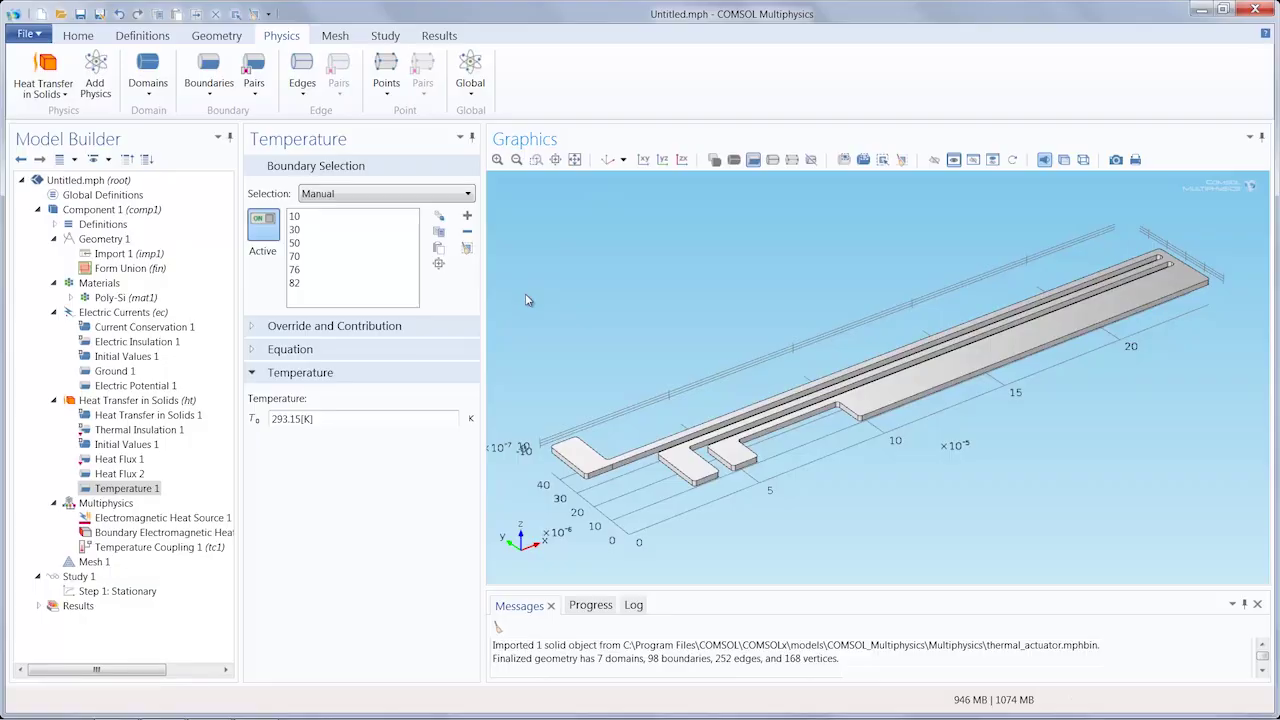
Step: Examine the domains, coupled physics and equation of the Electromagnetic Heat Source multiphysics coupling
{"action": "left_click", "coordinate": [105, 503]}
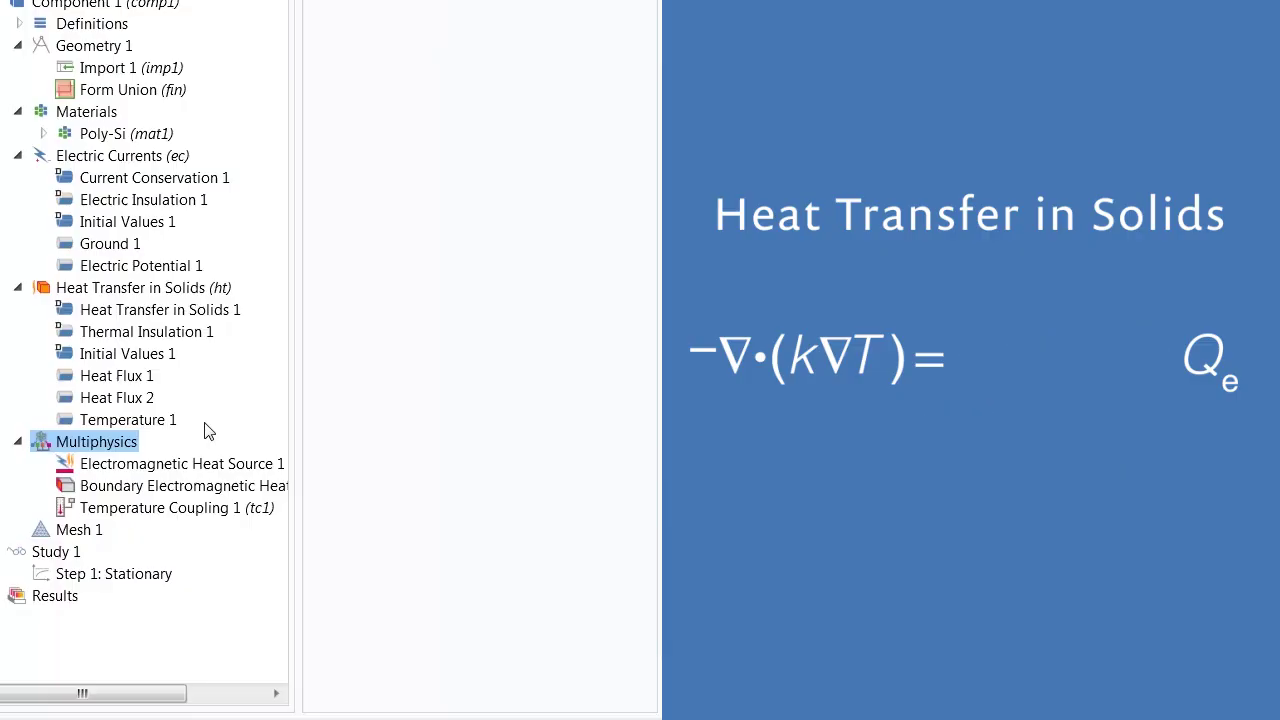
{"action": "left_click", "coordinate": [222, 466]}
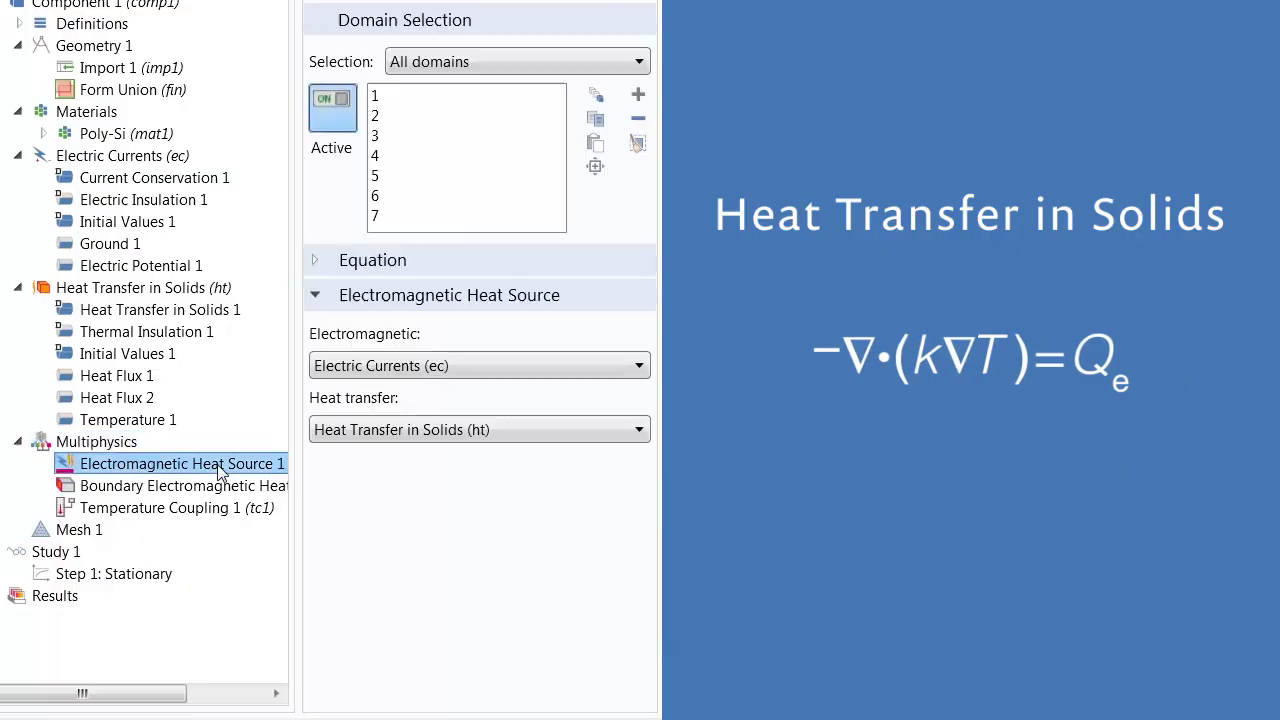
{"action": "left_click", "coordinate": [337, 262]}
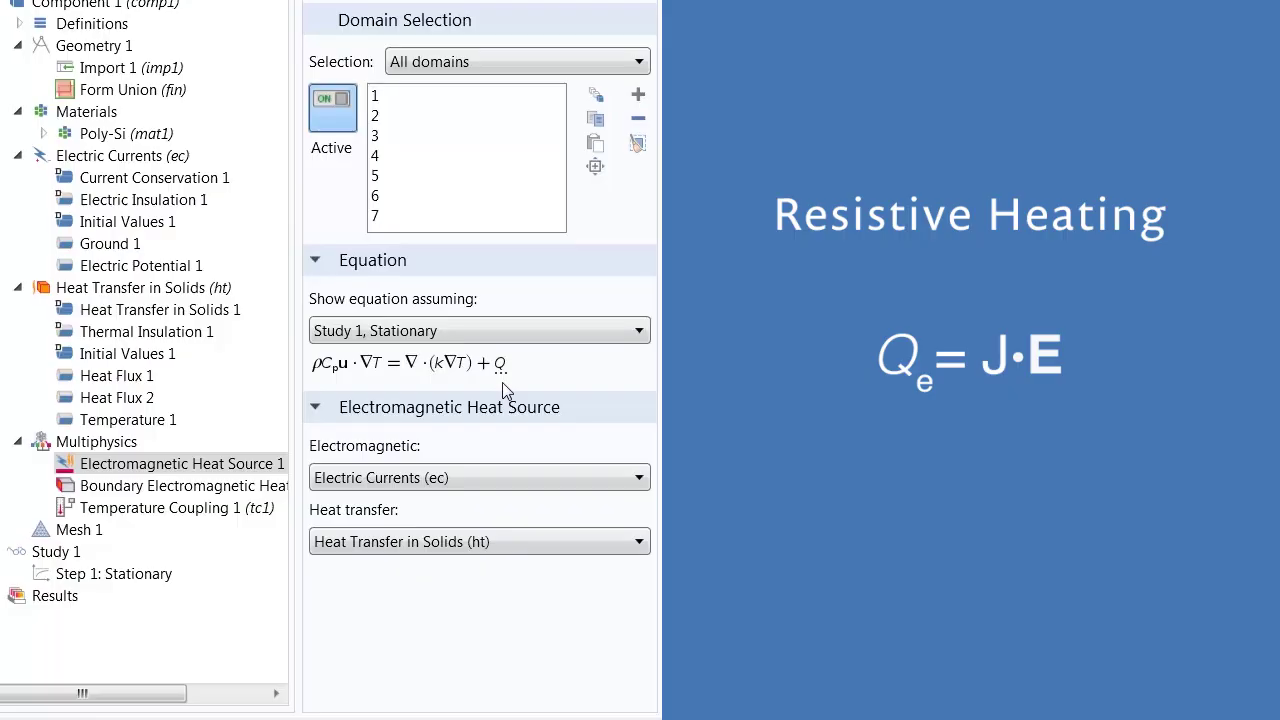
Step: Review the Electric Currents equations and the conduction current settings of its Current Conservation feature
{"action": "left_click", "coordinate": [156, 160]}
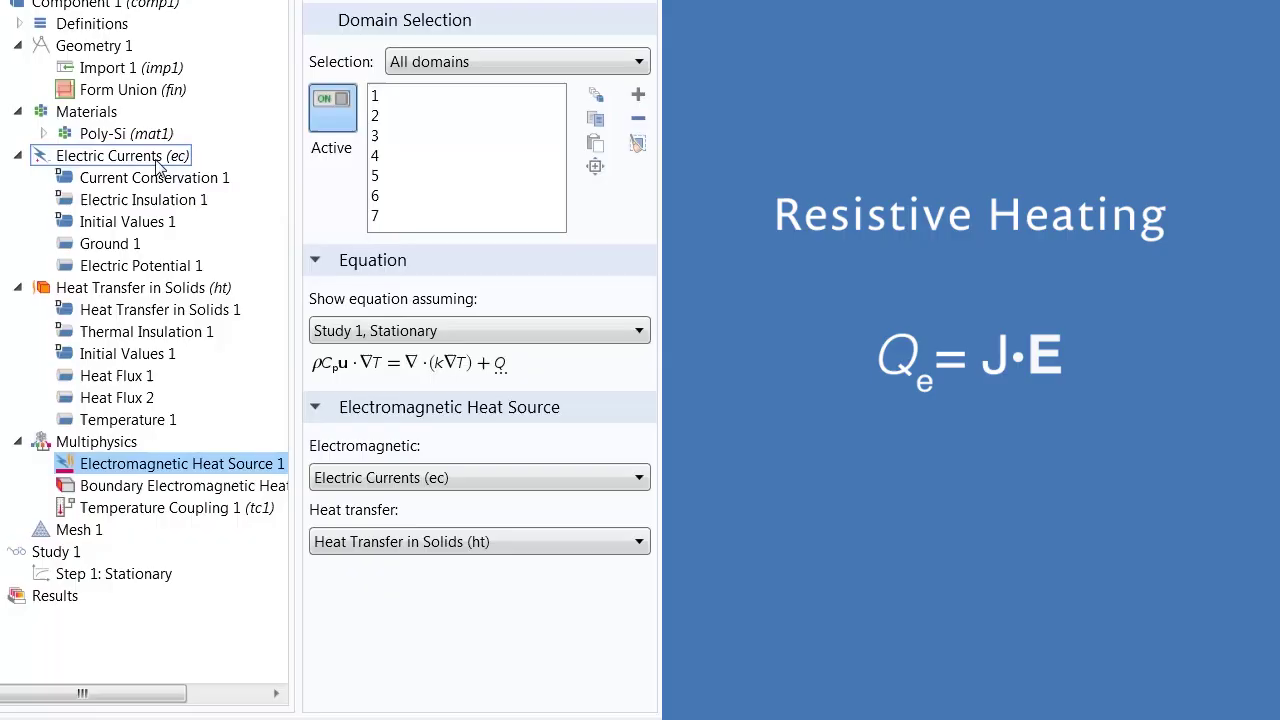
{"action": "left_click", "coordinate": [312, 264]}
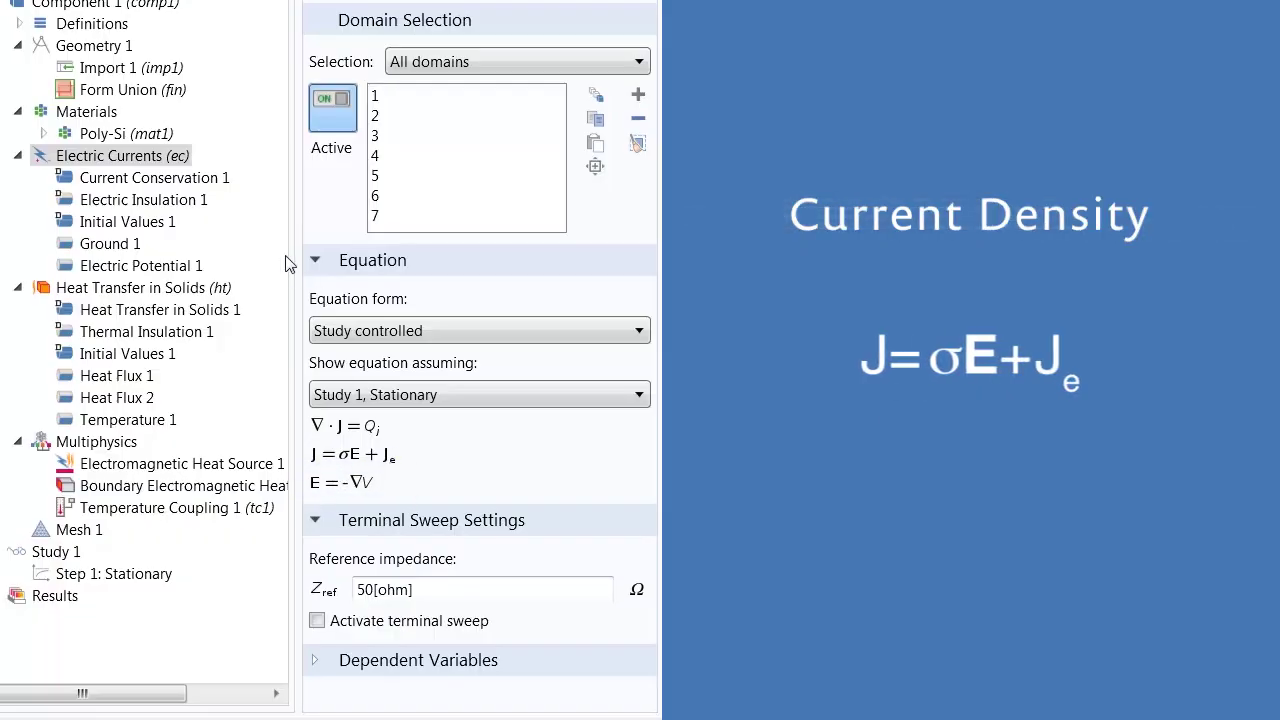
{"action": "left_click", "coordinate": [226, 180]}
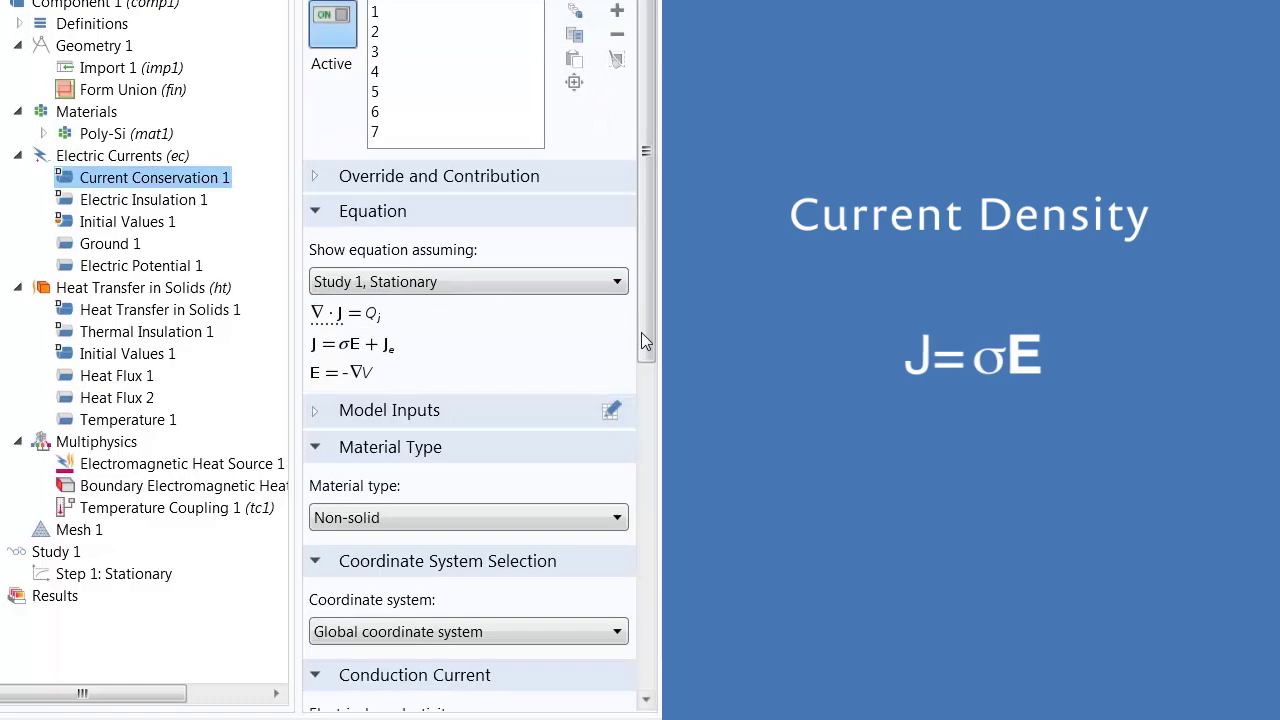
{"action": "left_click_drag", "start_coordinate": [642, 334], "coordinate": [645, 628]}
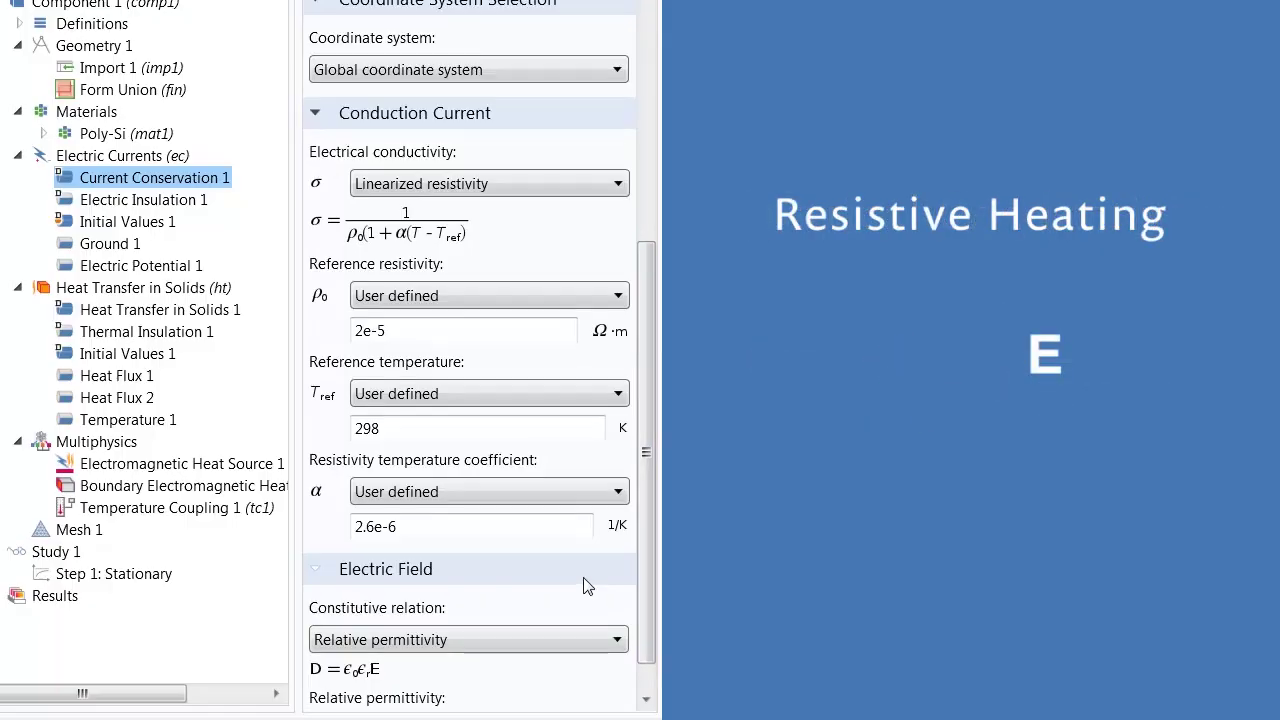
{"action": "left_click", "coordinate": [177, 160]}
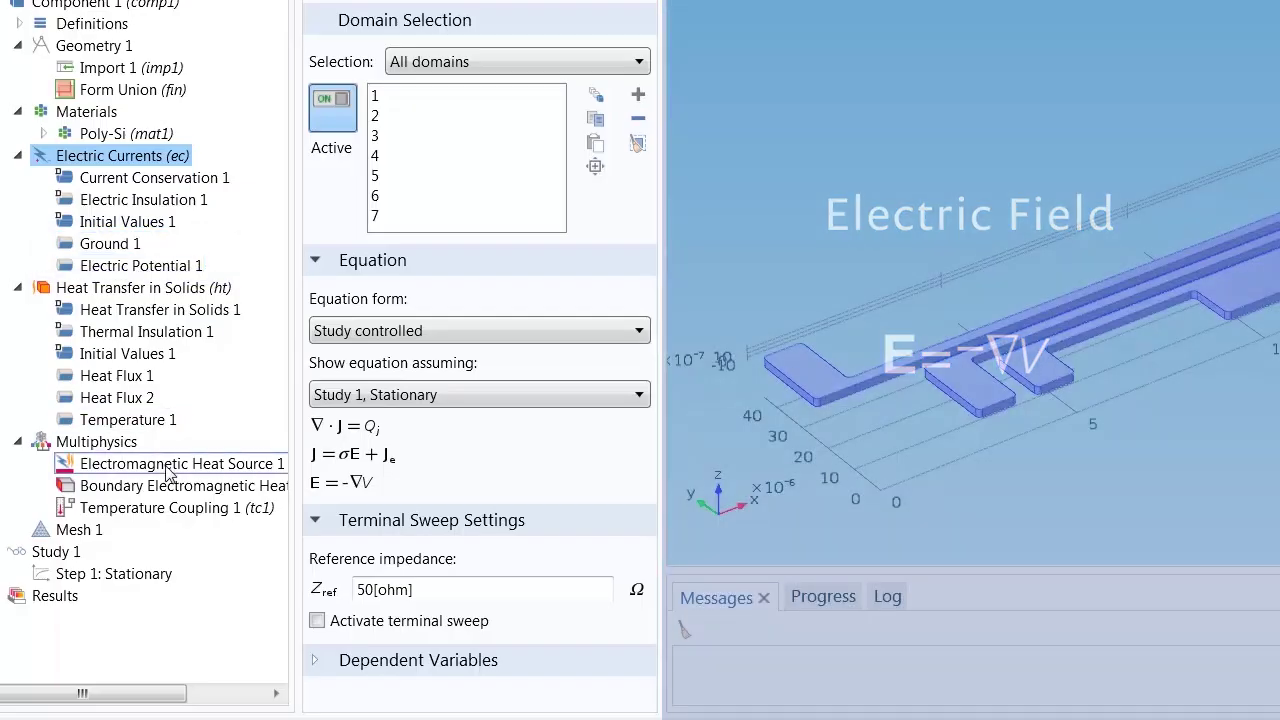
Step: Compare the Electromagnetic Heat Source with the boundary heat source equation, and check the source and destination of the Temperature Coupling
{"action": "left_click", "coordinate": [190, 464]}
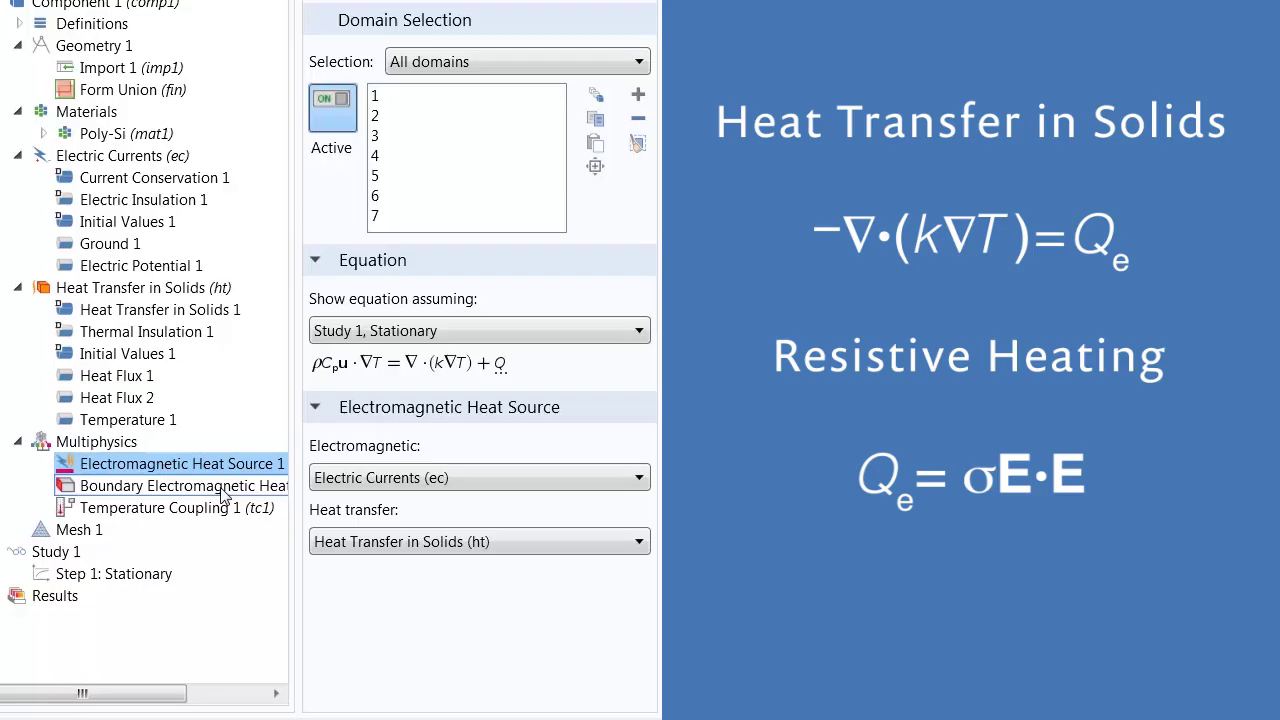
{"action": "left_click", "coordinate": [222, 488]}
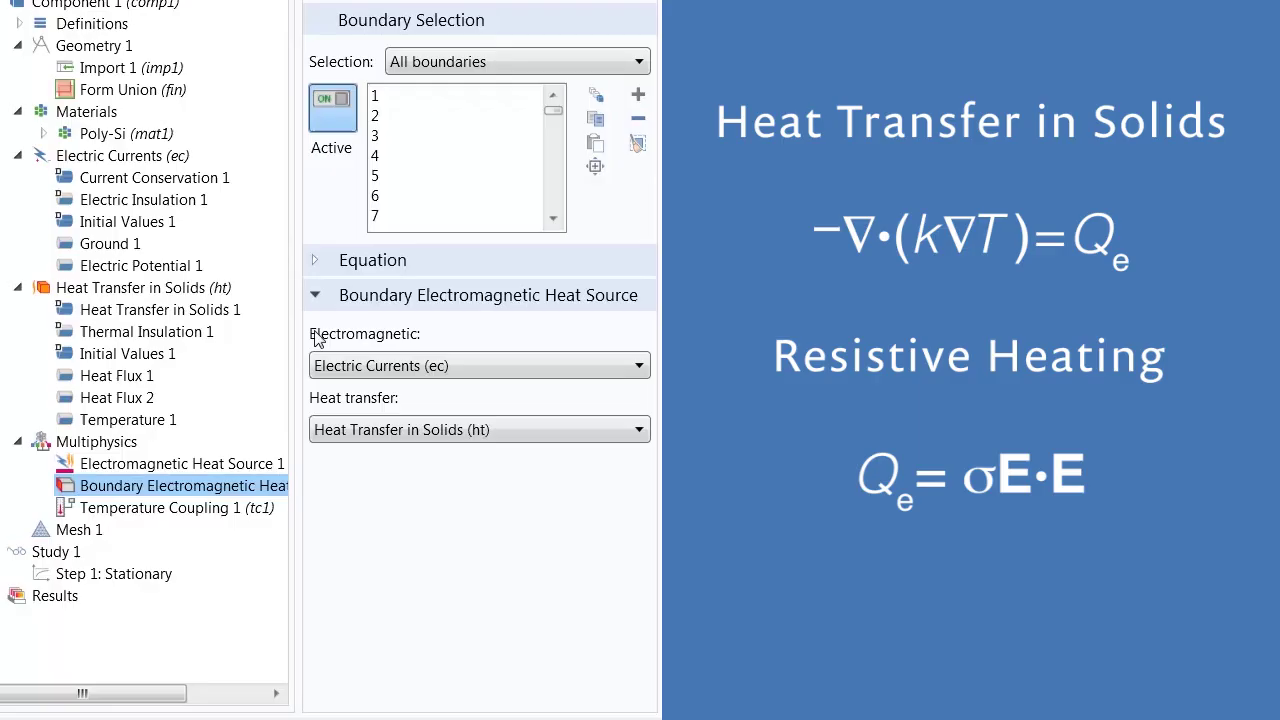
{"action": "left_click", "coordinate": [350, 268]}
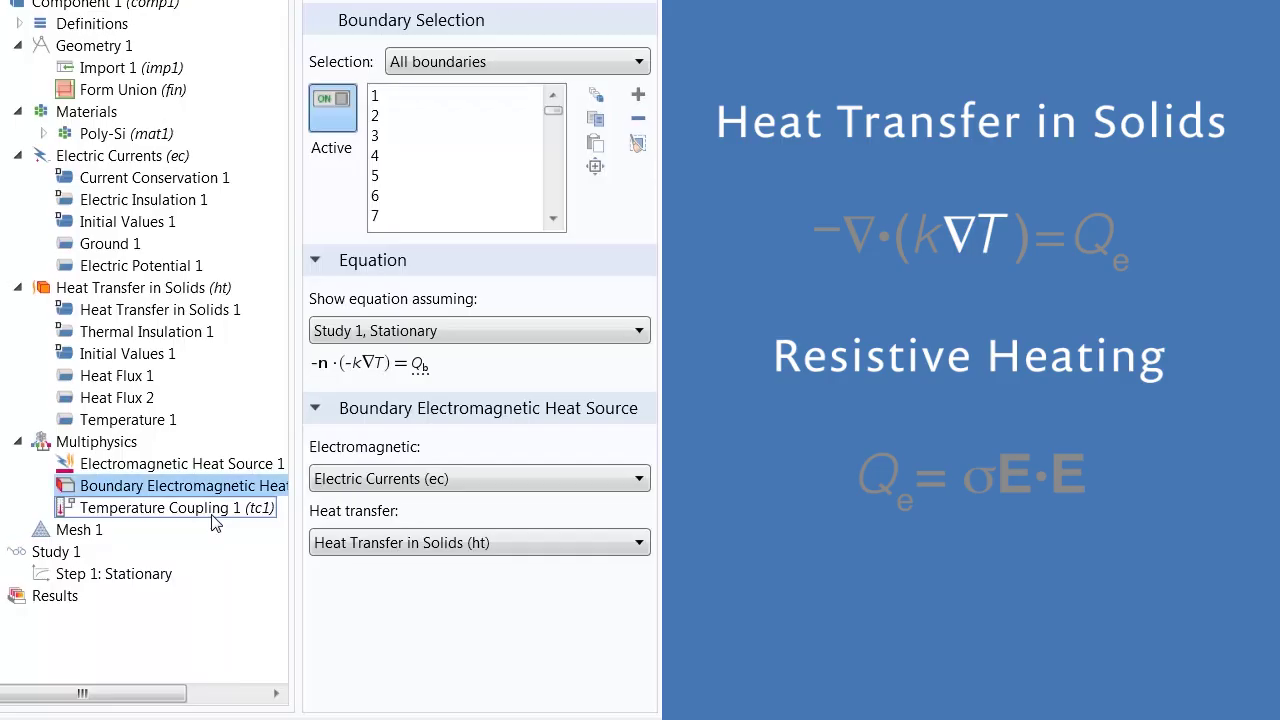
{"action": "left_click", "coordinate": [160, 508]}
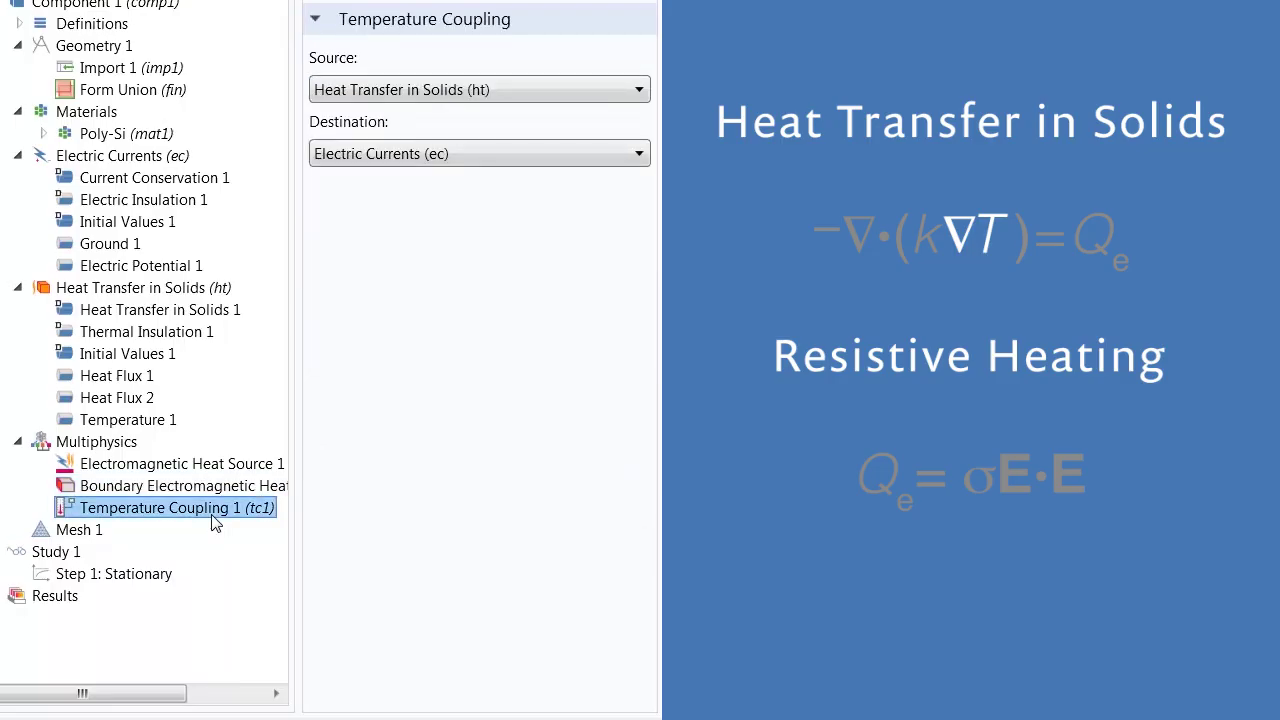